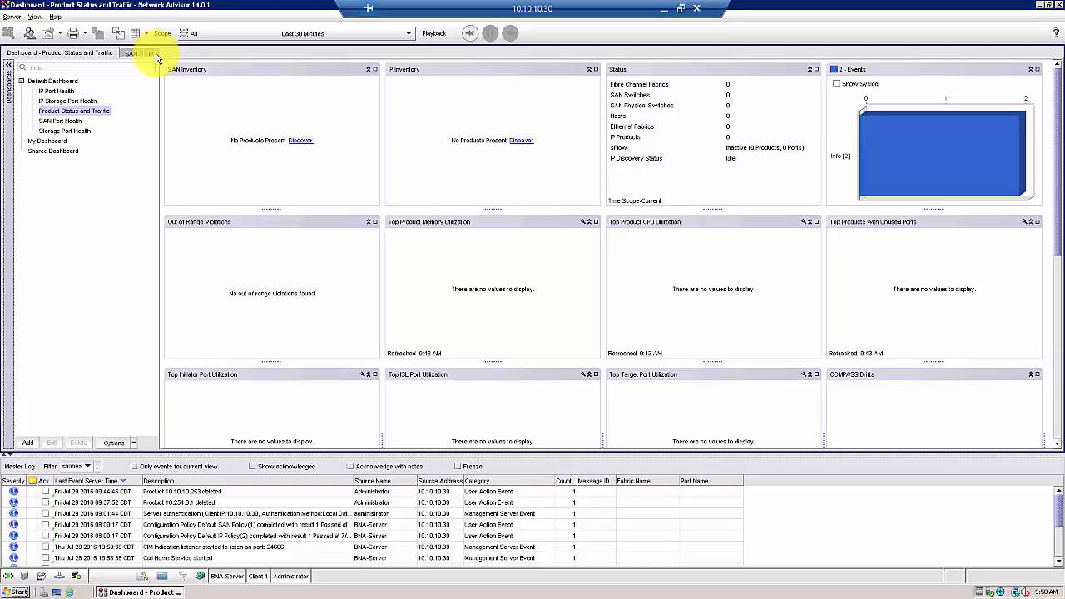
Switch to the IP view and open the Discover > IP Products setup dialog
click(151, 53)
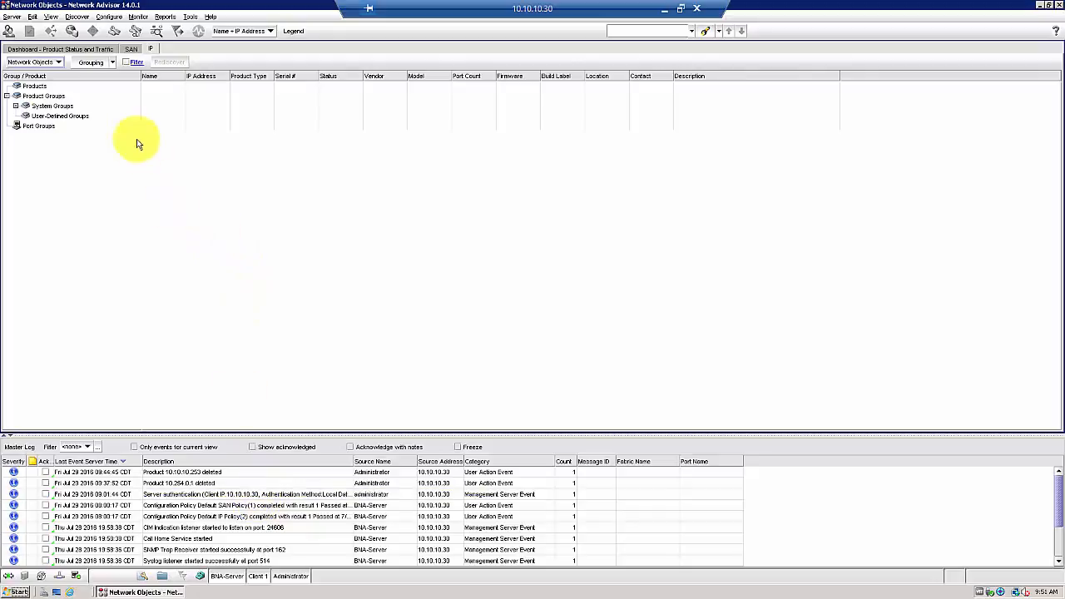
click(83, 16)
click(70, 22)
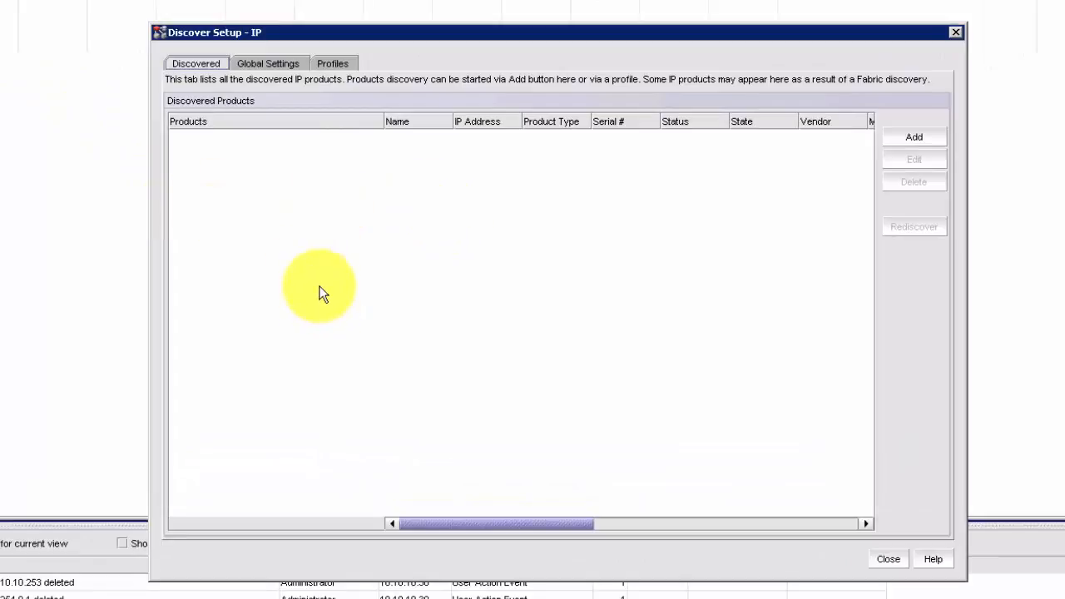
Show the Global Settings SNMP page and place the cursor in the SNMPv3 Display Label field
click(264, 64)
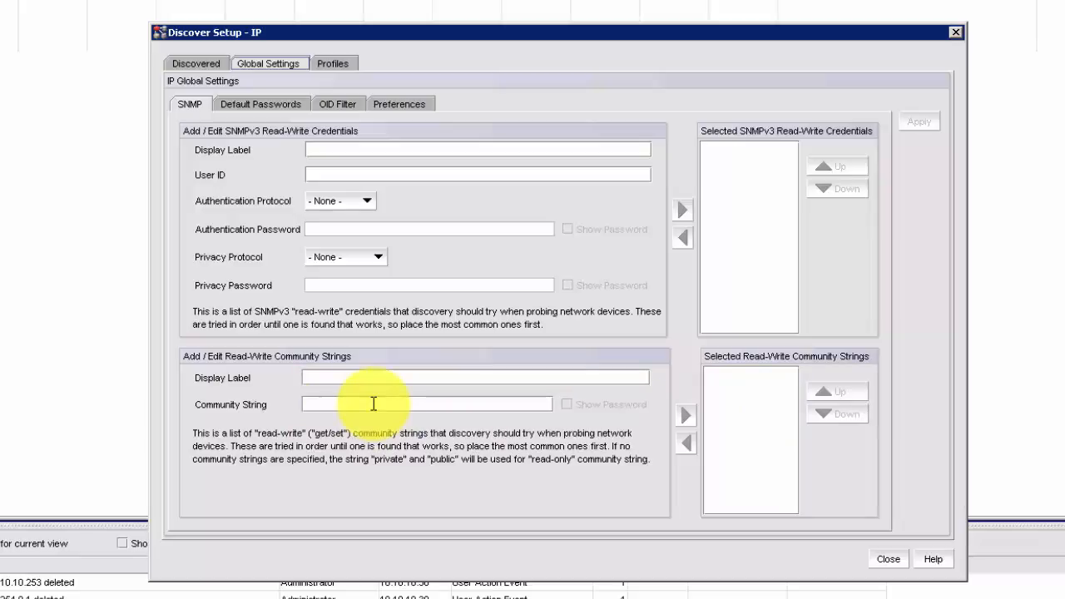
click(349, 148)
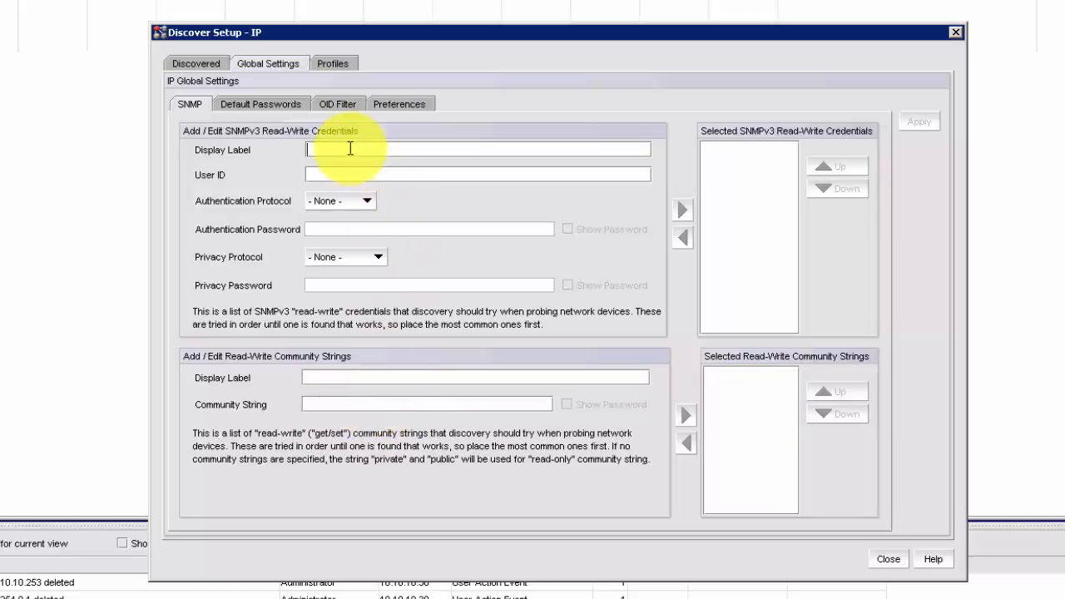
Enter SNMPv3 label BNA_v3, the user ID, HMAC_SHA authentication and its password
text(BNA)
text(_v#)
key(BackSpace)
text(3)
click(363, 172)
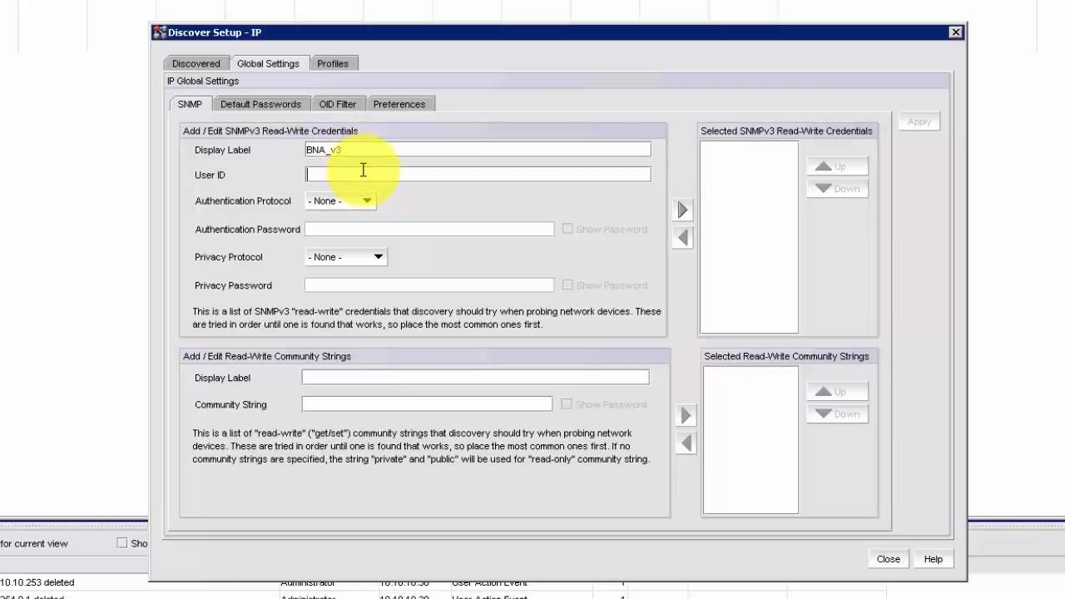
text(bna)
click(368, 200)
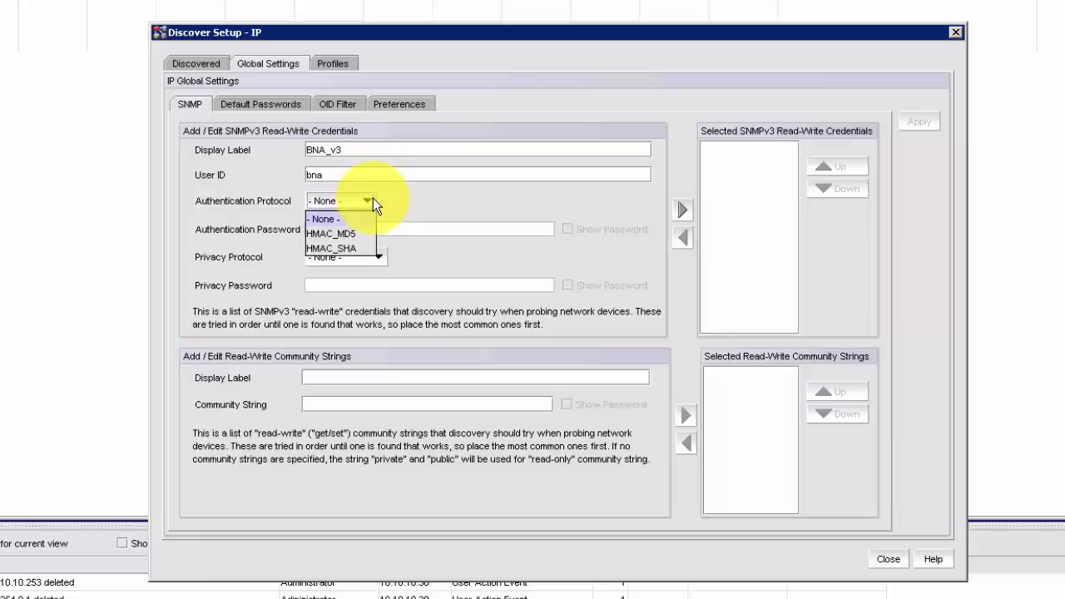
click(359, 247)
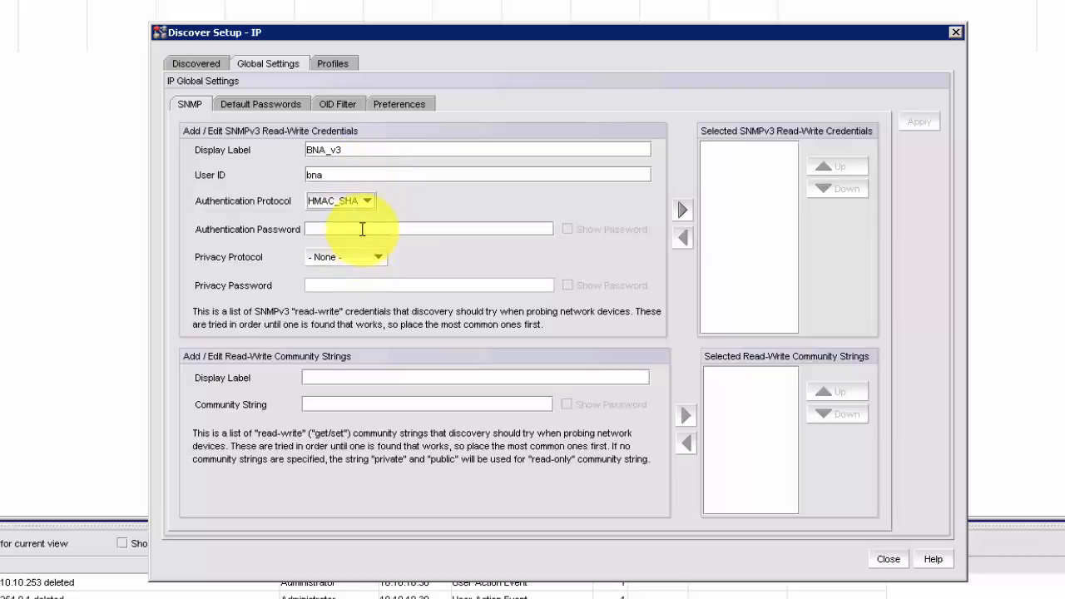
click(364, 228)
text(••••••••••••)
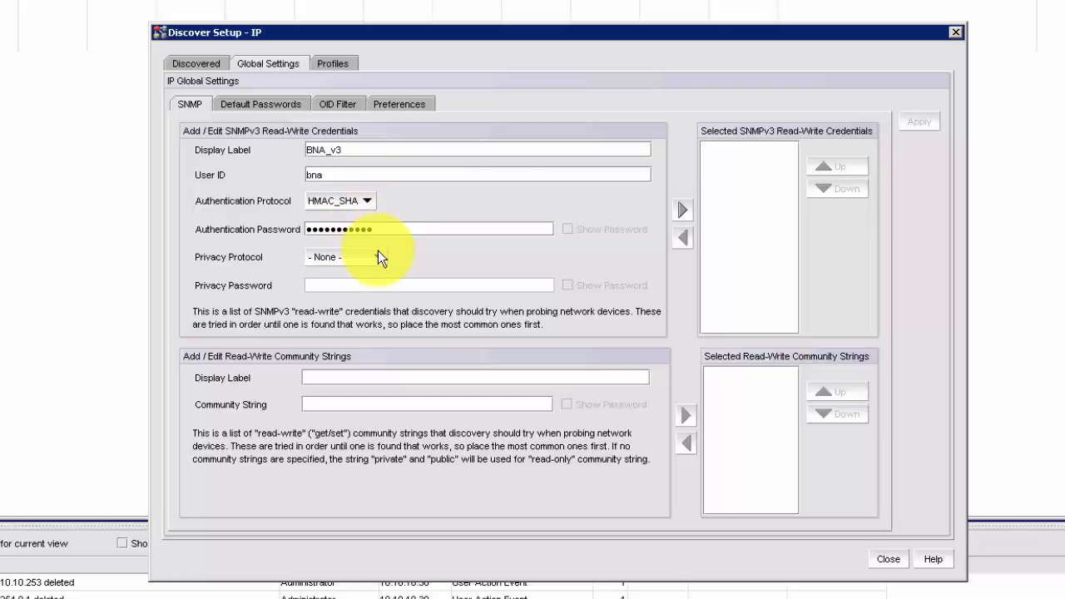
Set CFB_AES_128 privacy with its password, add BNA_v3 to selected credentials, and apply
click(382, 255)
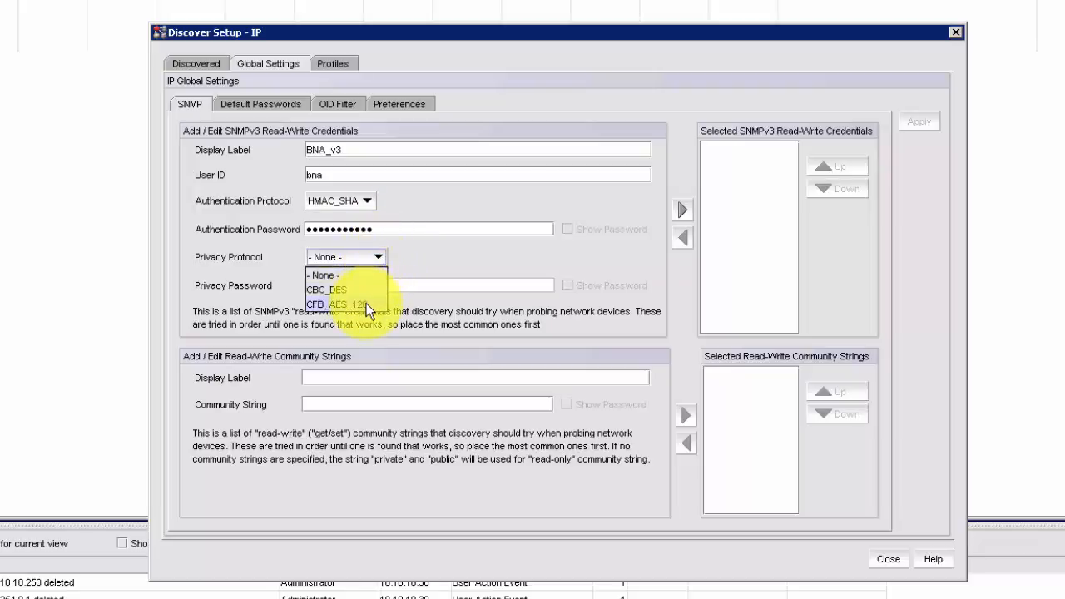
click(367, 303)
click(361, 285)
text(••••)
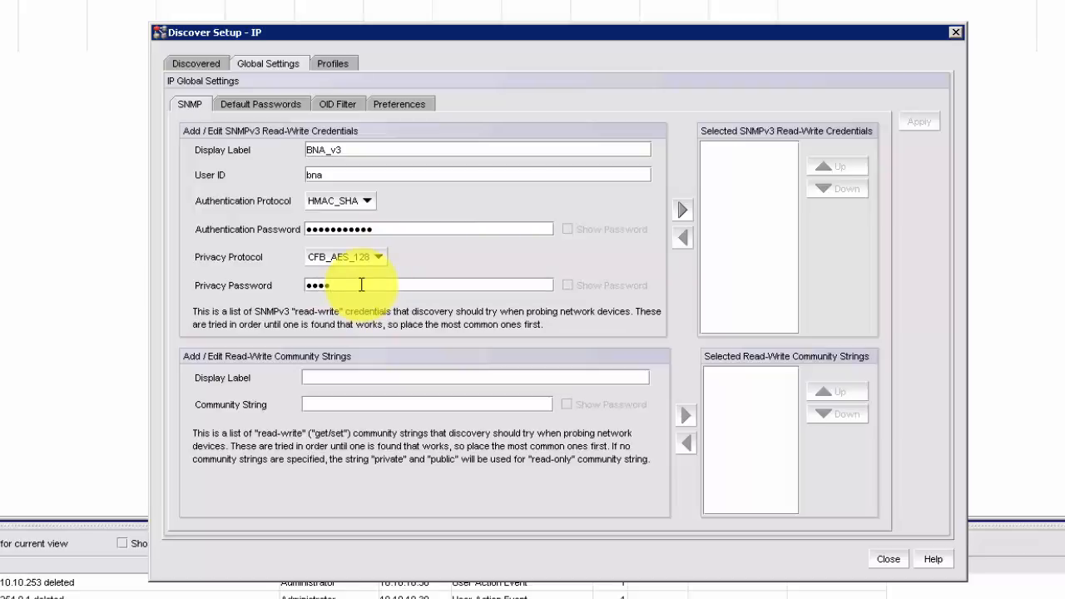
text(•••••••••)
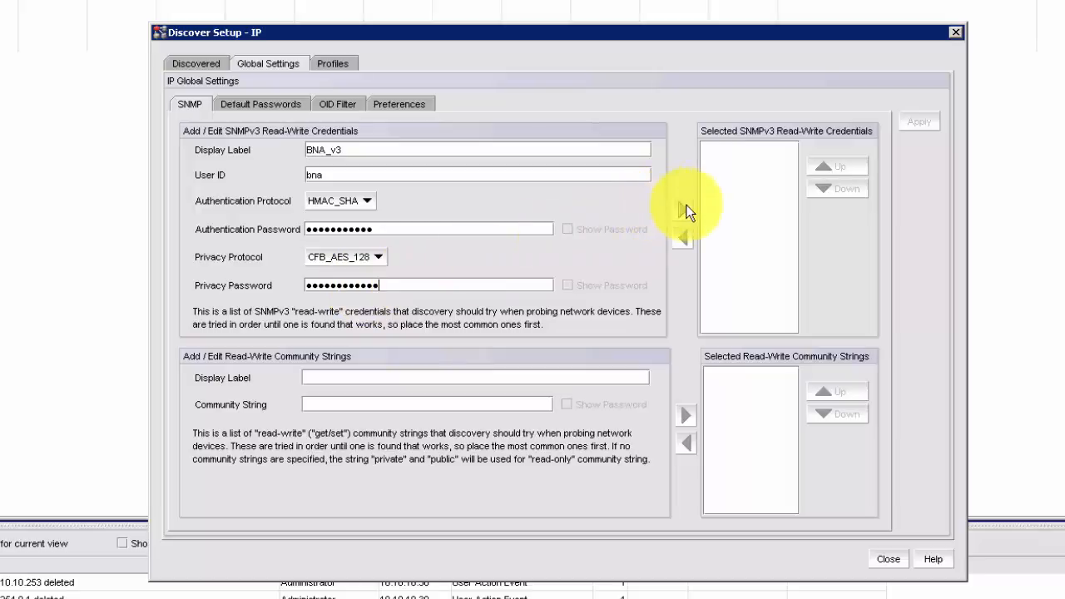
click(682, 215)
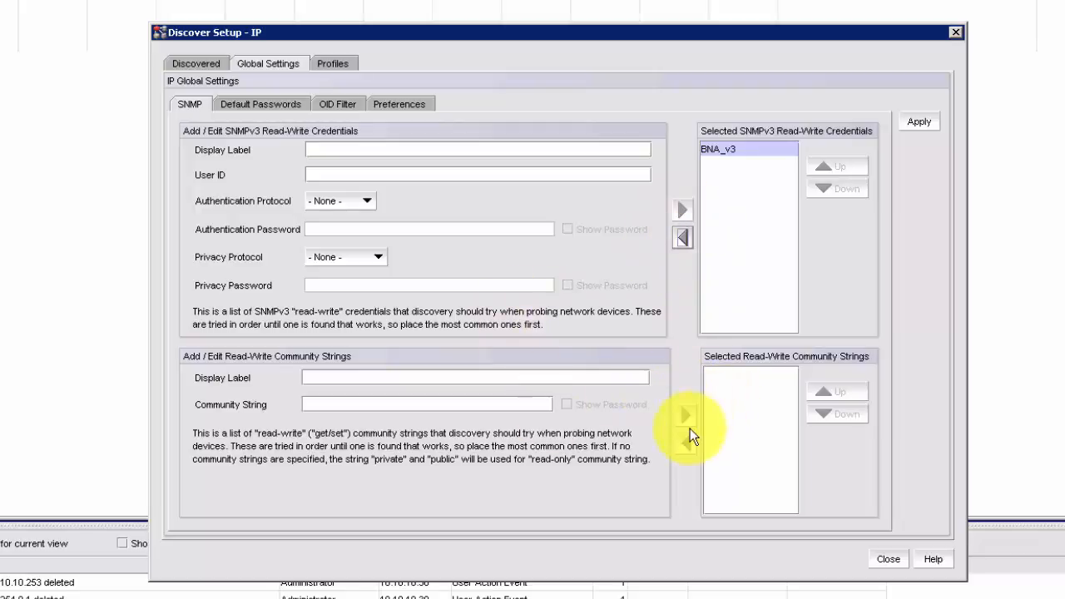
click(929, 118)
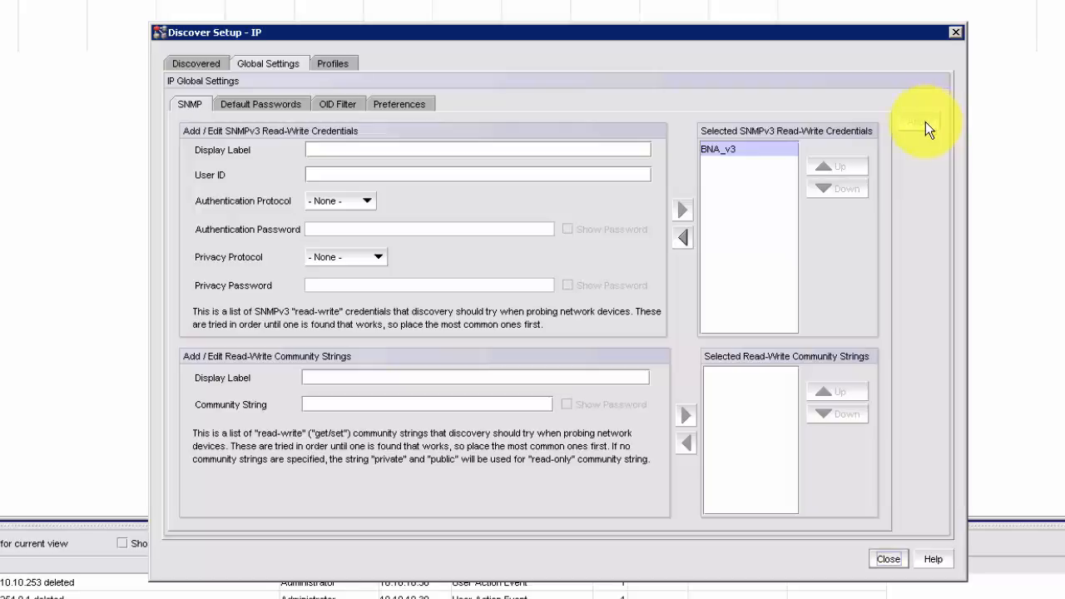
Add a default 'Login' prompt entry with its user ID and password
click(266, 99)
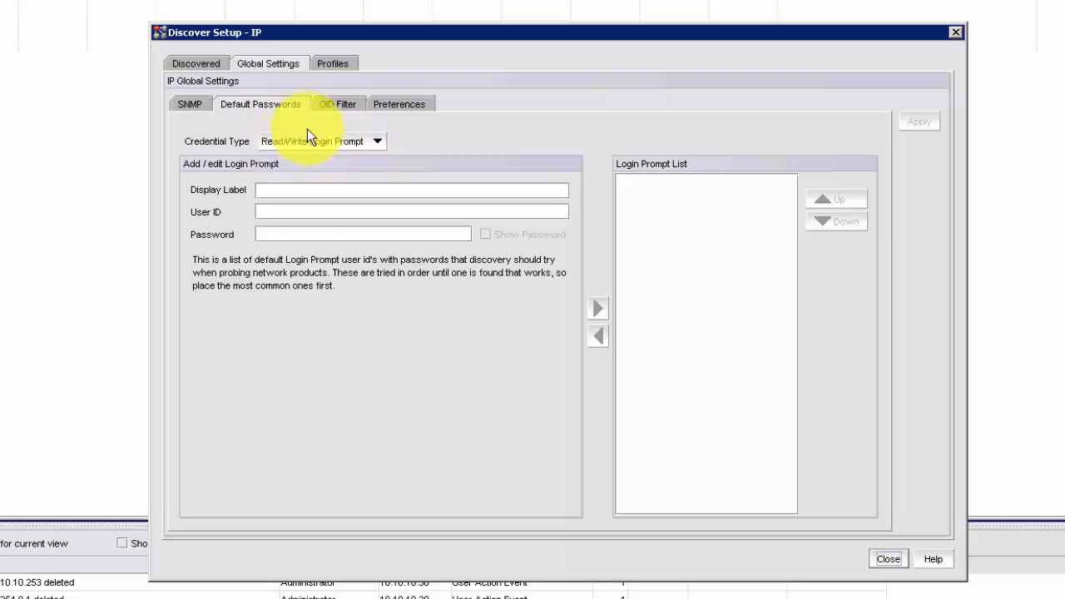
click(319, 188)
text(Login)
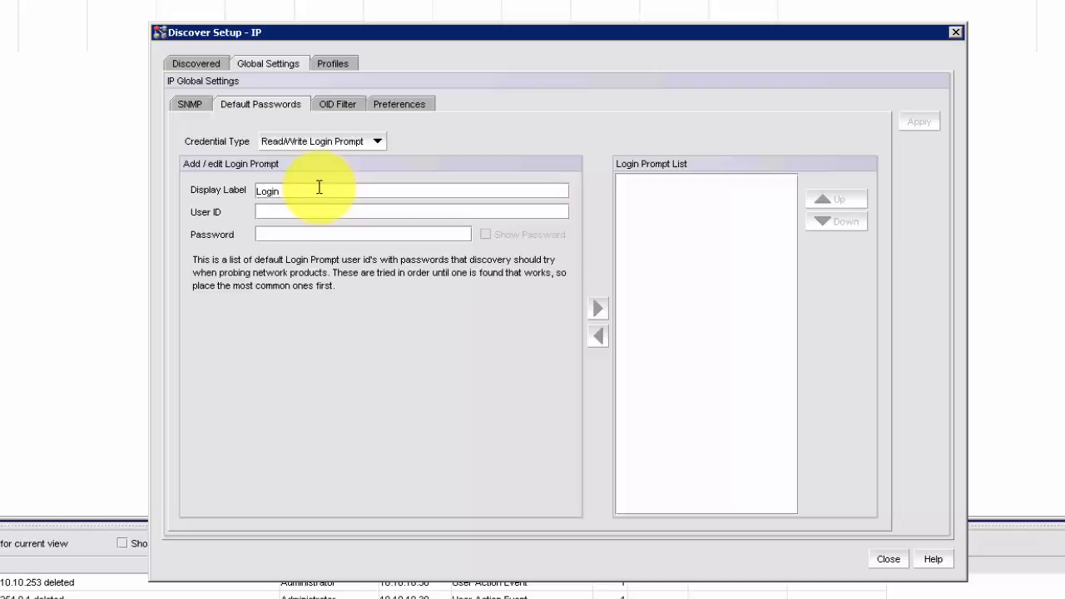
key(Tab)
text(brocade)
key(Tab)
text(brocade)
click(598, 308)
Add an Enable Super User entry 'Super-user' with its password and apply the defaults
click(378, 142)
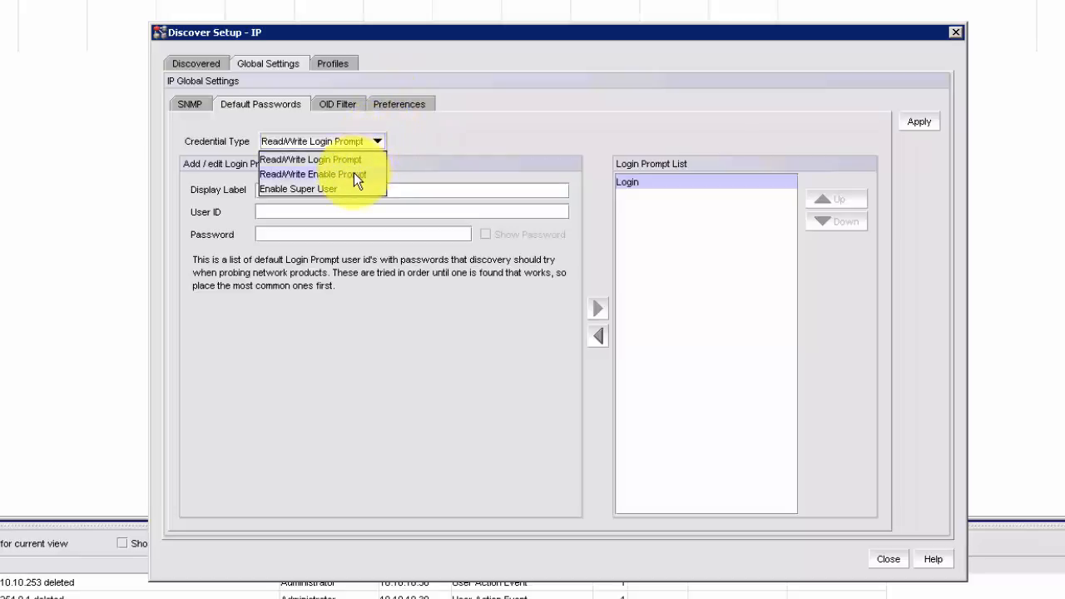
click(343, 191)
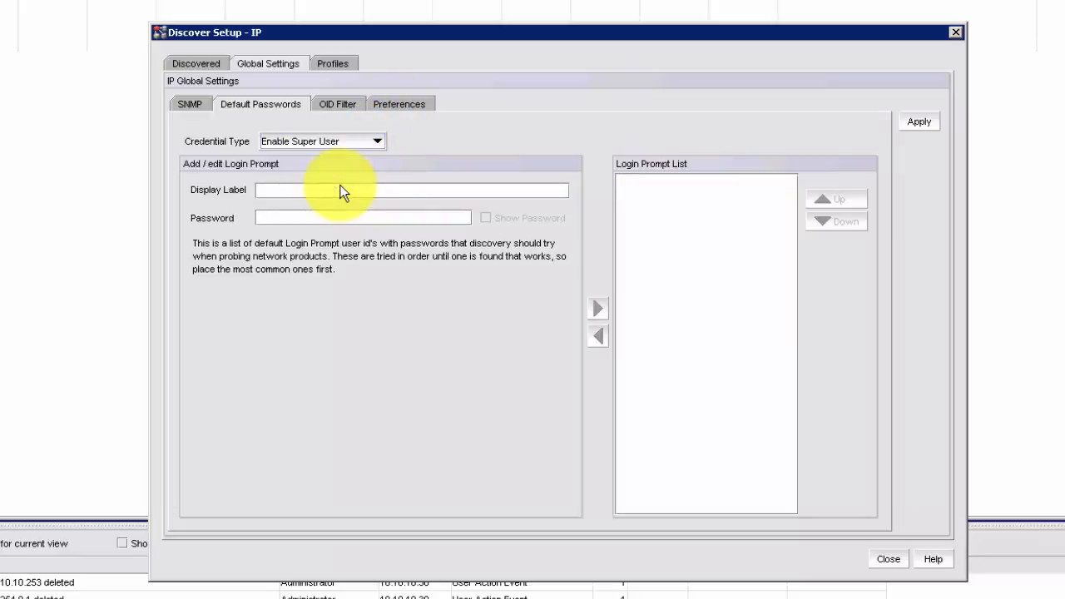
text(Su)
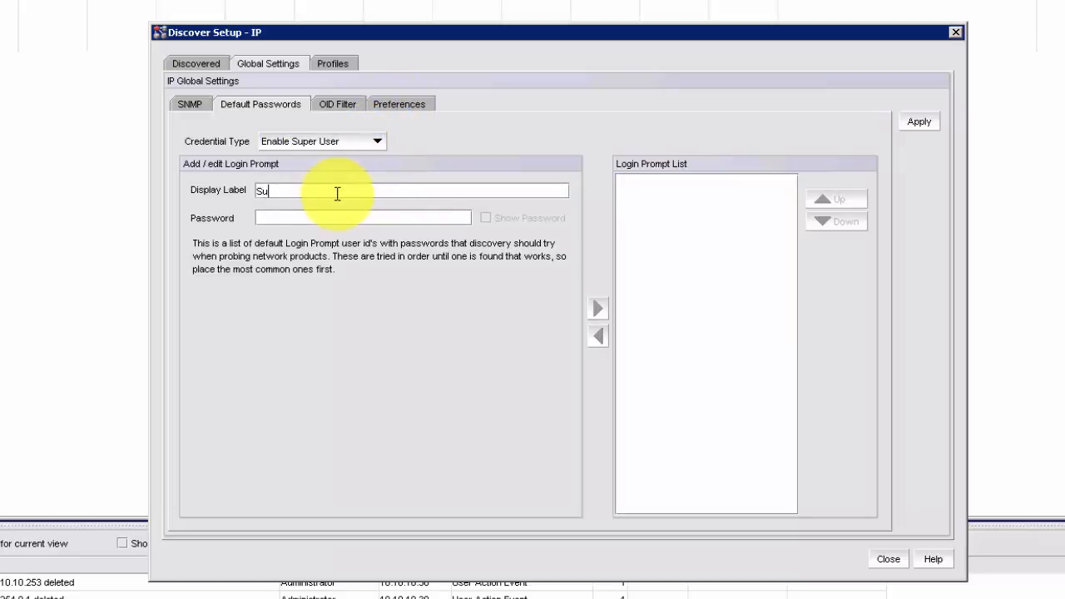
text(per-user)
key(Tab)
text(password)
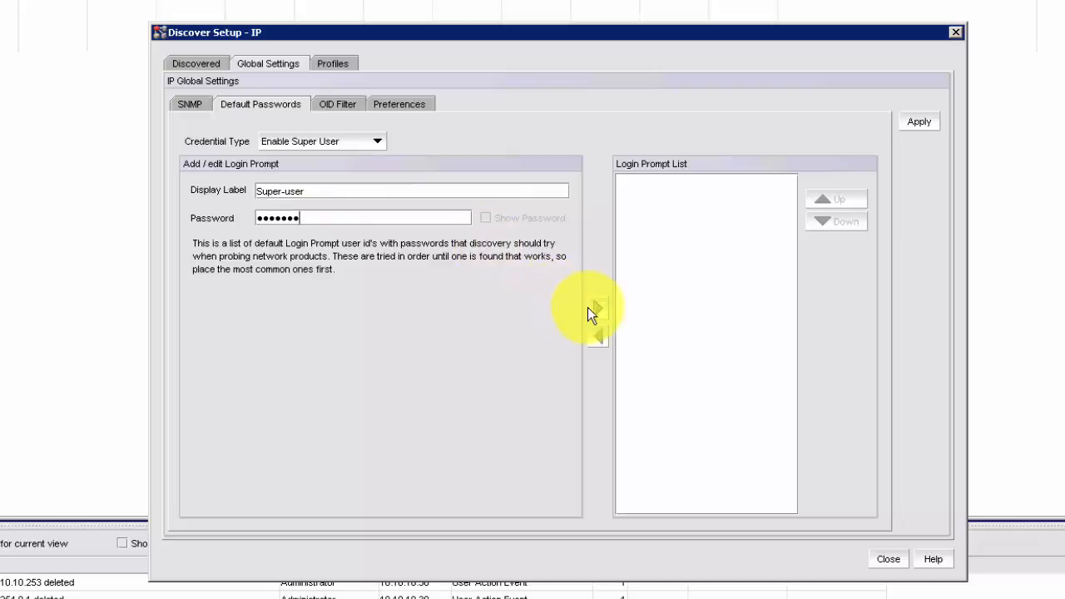
click(592, 309)
click(919, 122)
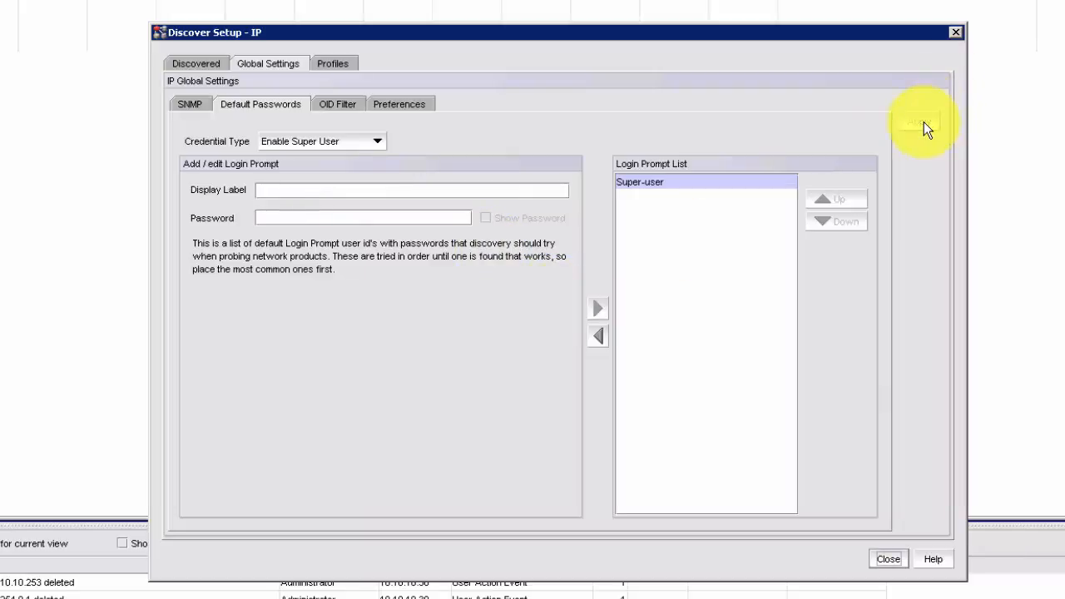
click(344, 106)
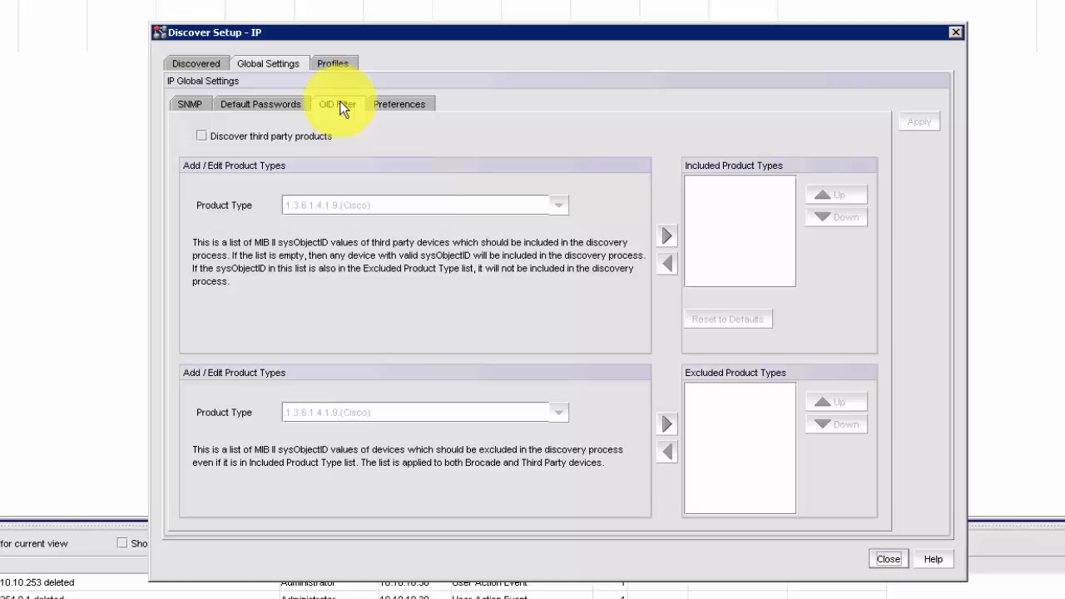
Turn on third-party discovery, add Cisco OID .1.3.6.1.4.1.9. to included types, and apply
click(201, 136)
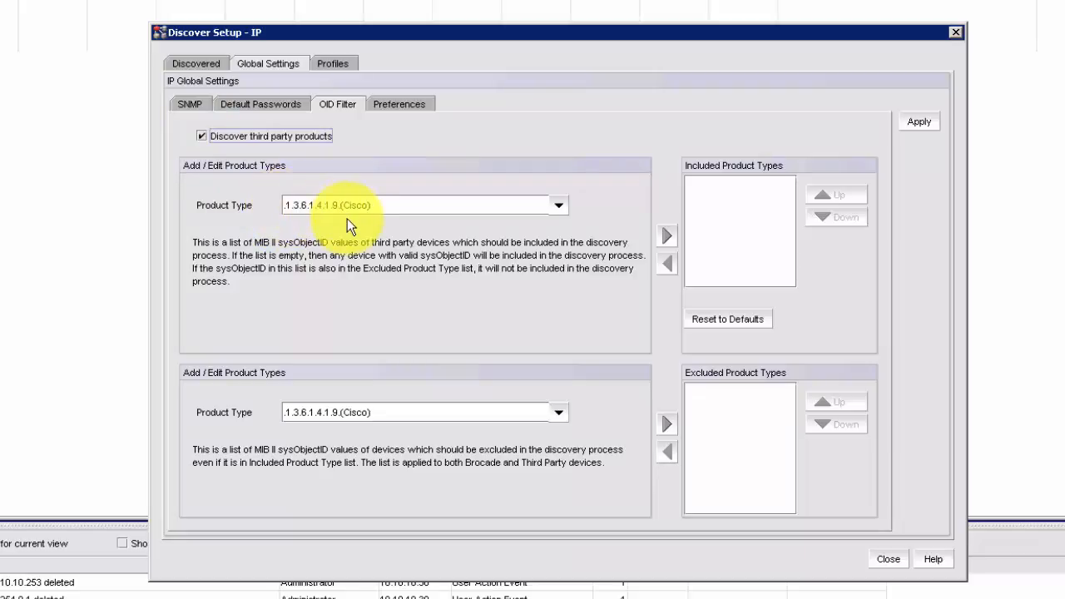
click(560, 205)
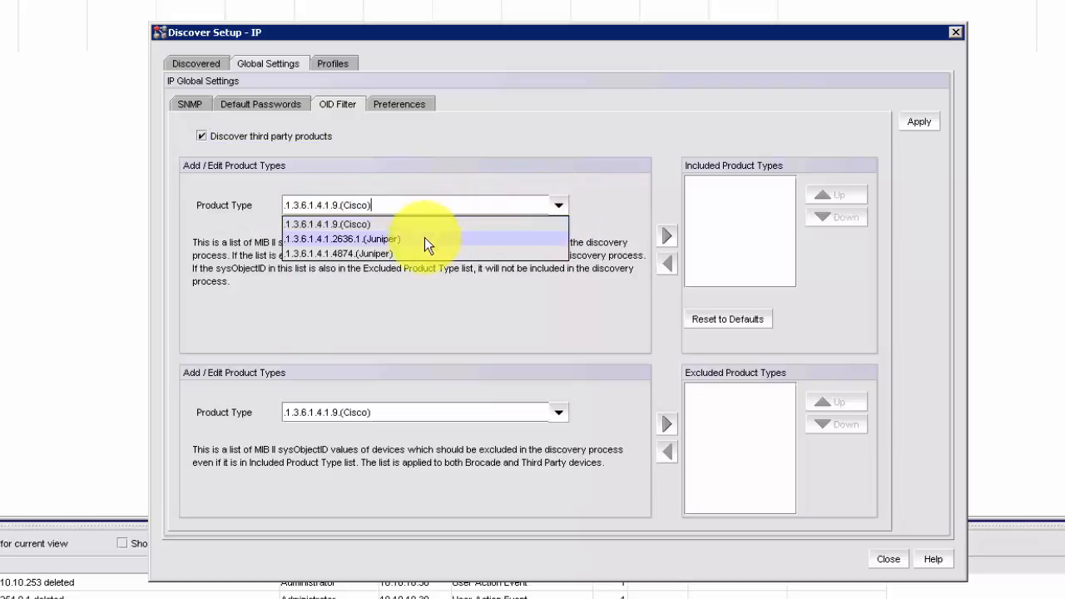
click(425, 196)
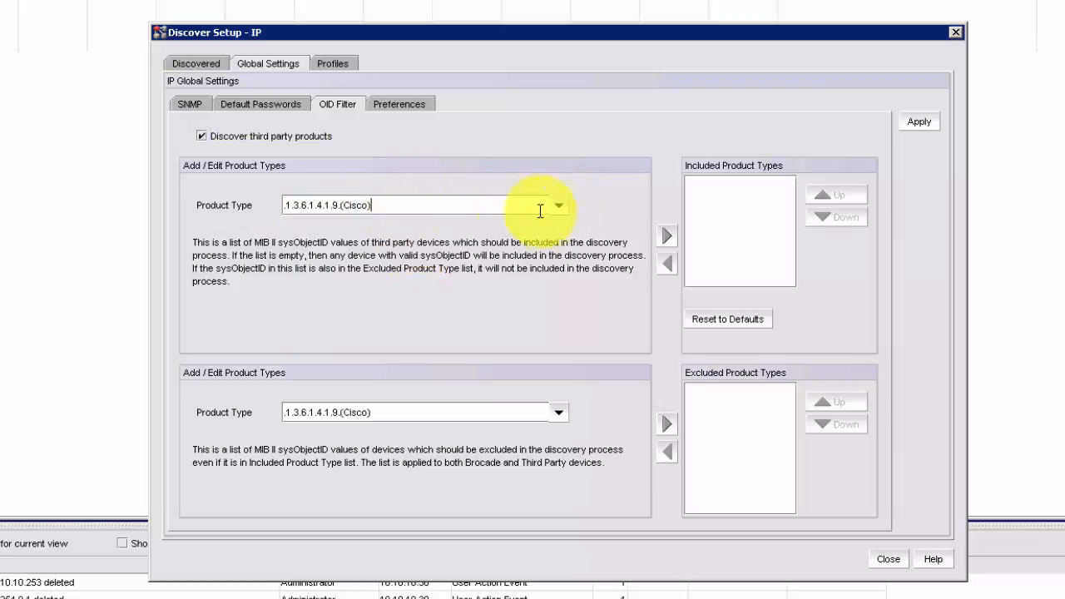
click(667, 237)
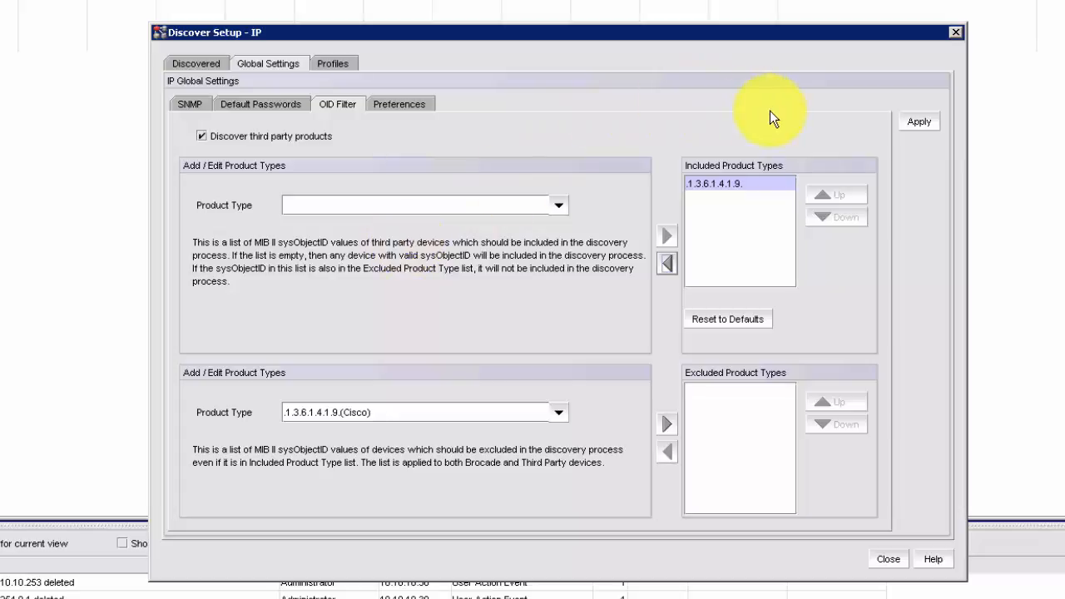
click(926, 122)
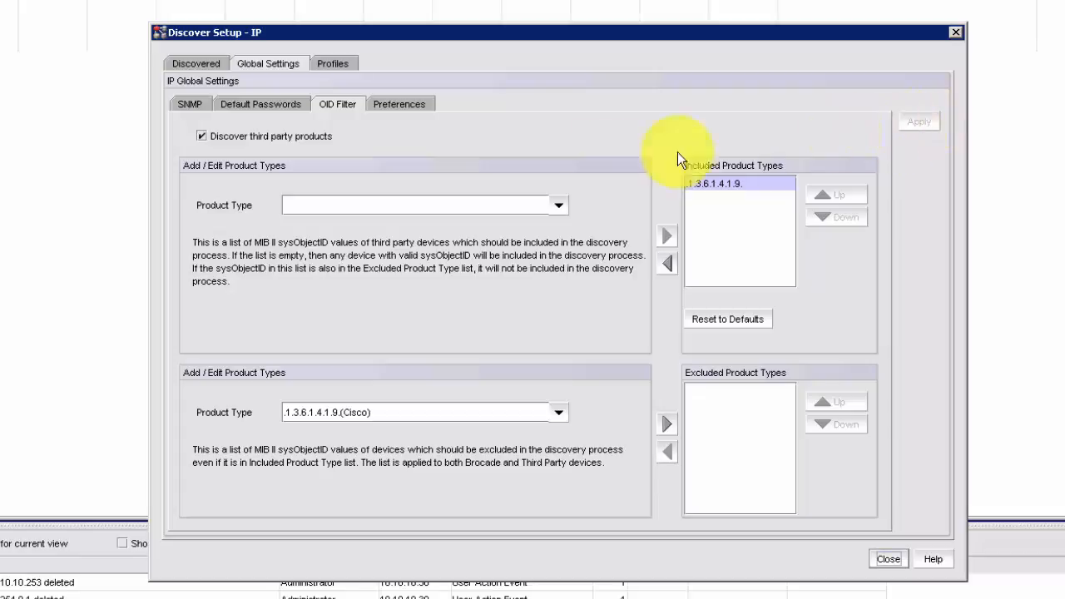
Open the discovery Preferences, then the Profiles page showing the Default profile
click(416, 105)
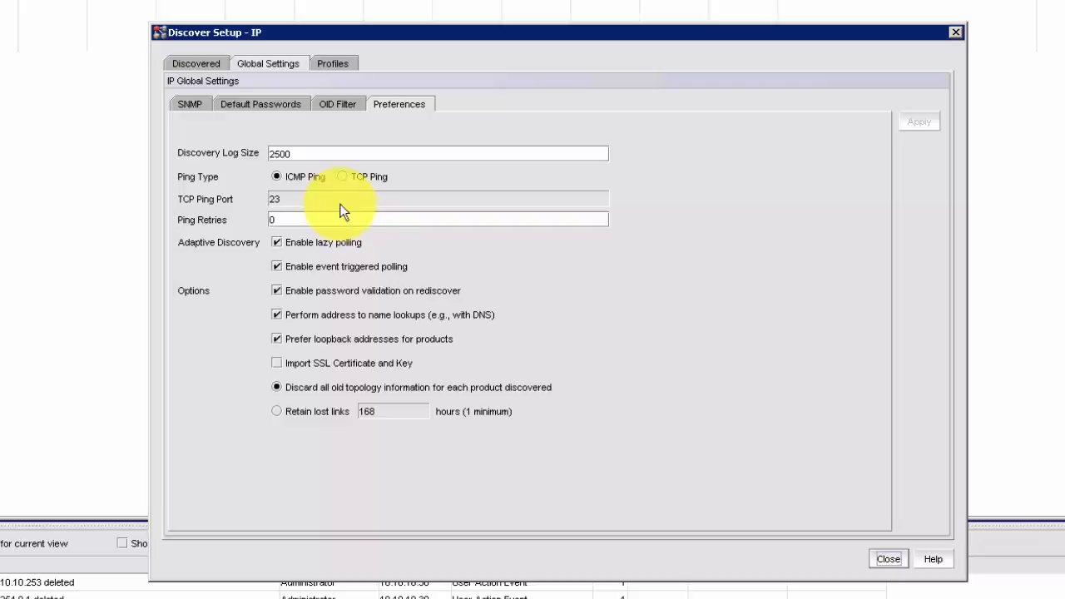
click(337, 64)
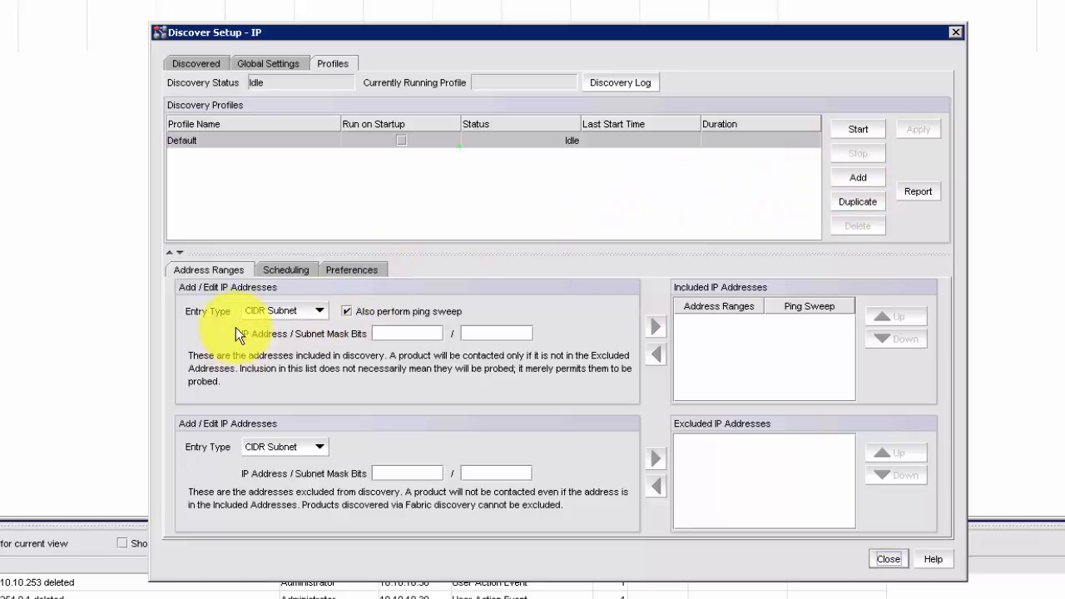
Look over the Entry Type list and Scheduling options, then return to the Discovered products list
click(321, 308)
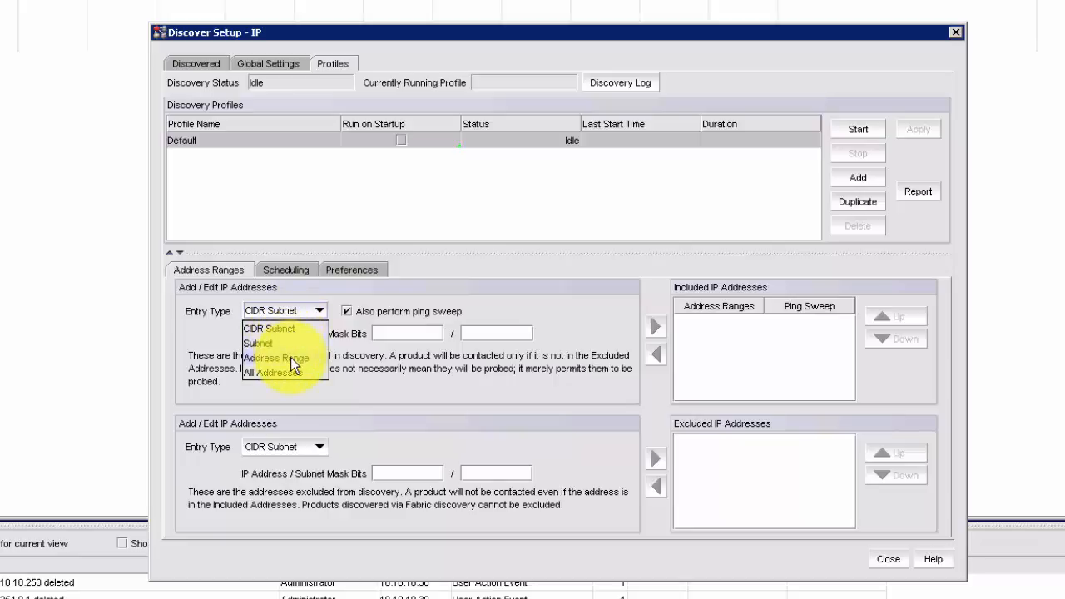
click(430, 375)
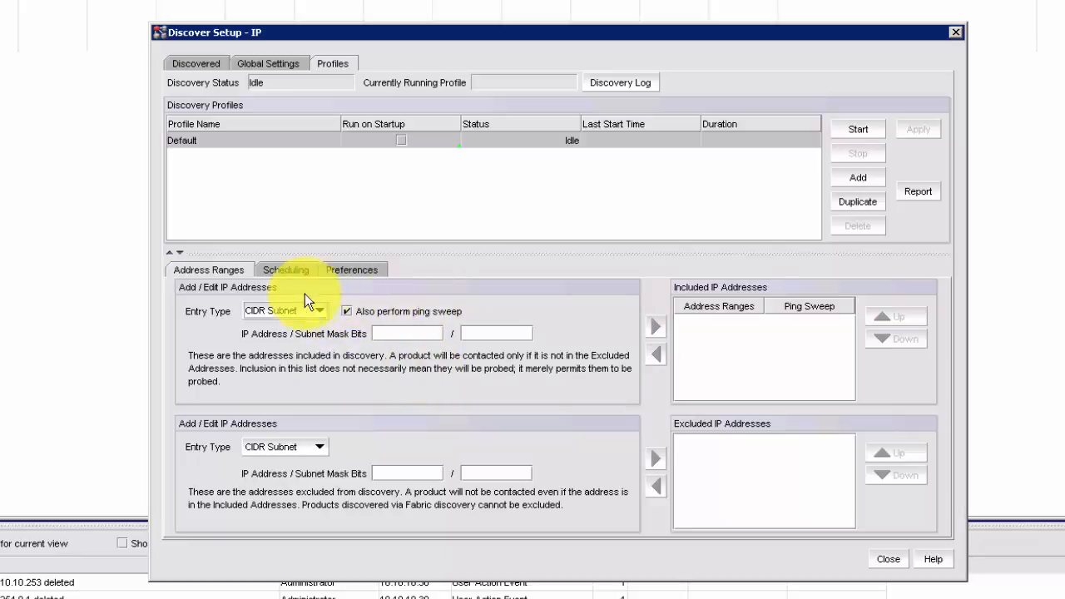
click(283, 270)
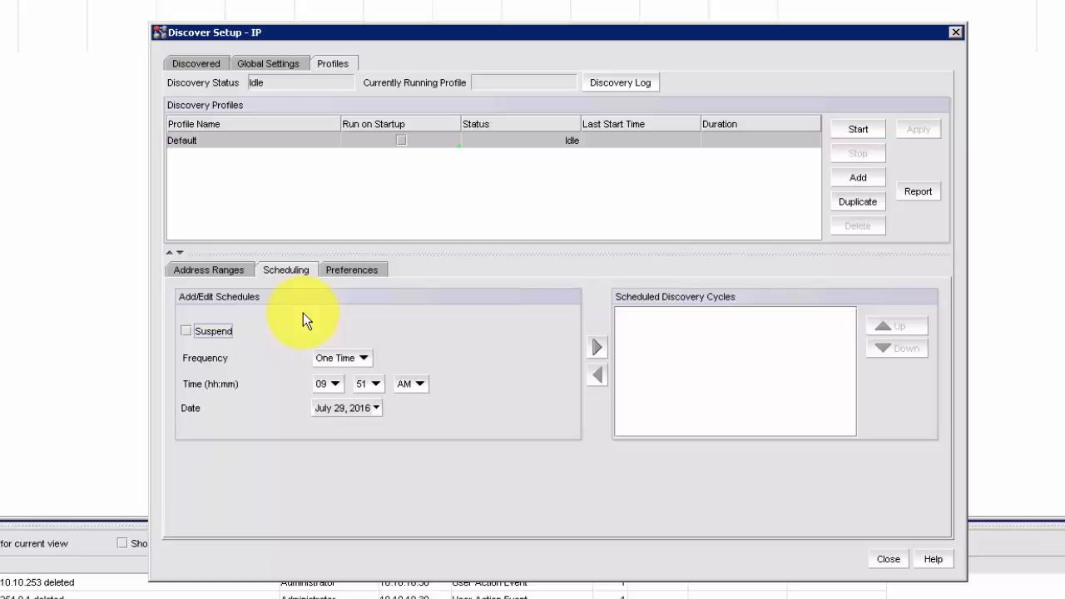
click(234, 271)
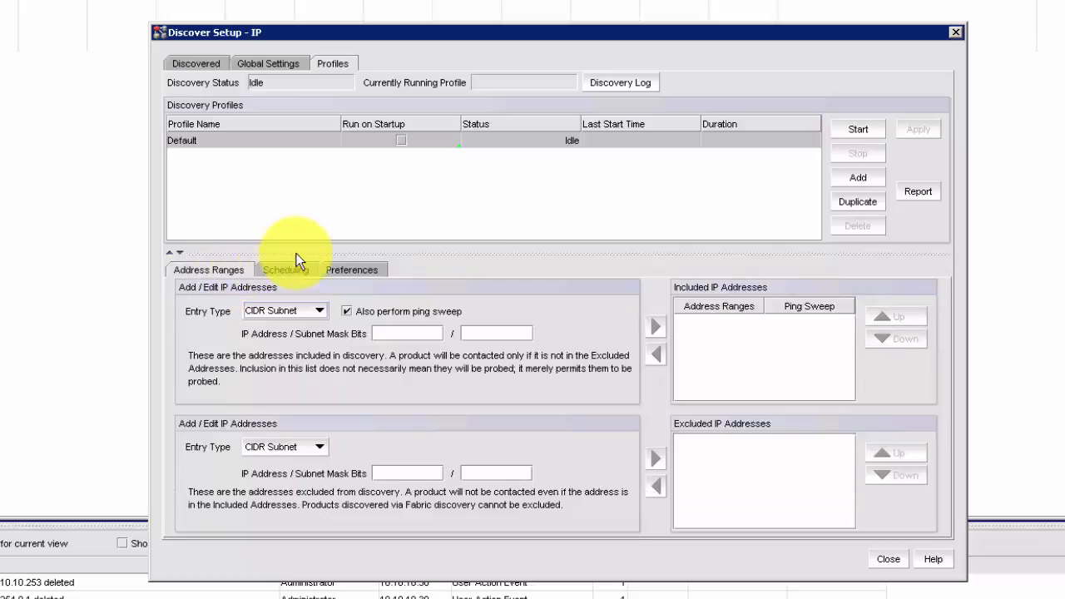
click(205, 64)
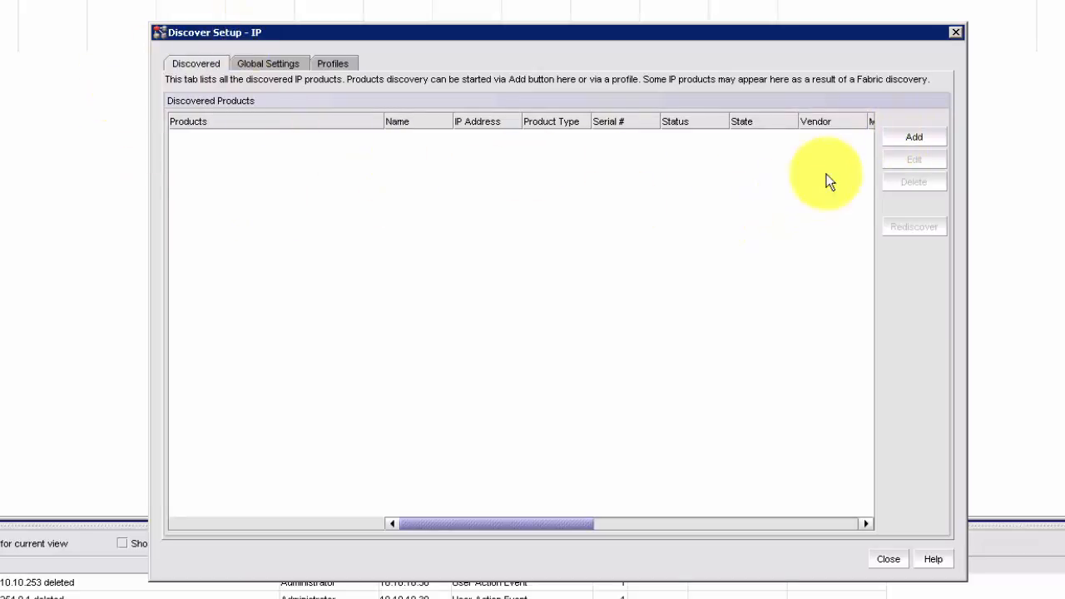
Add network address 10.10.10.1, run discovery, and acknowledge the success message
click(912, 136)
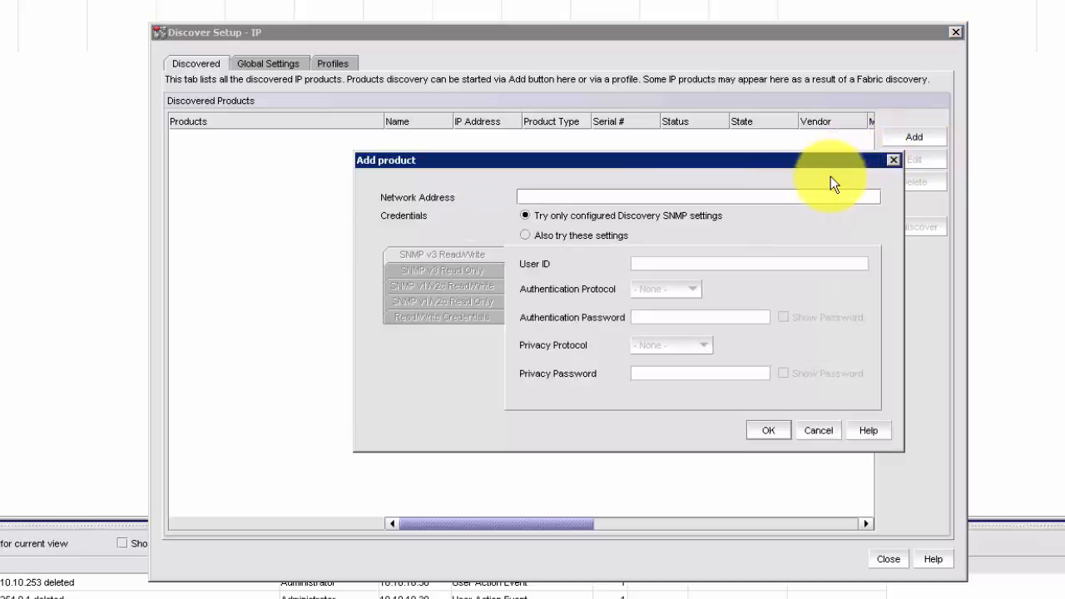
text(10.10.10.1)
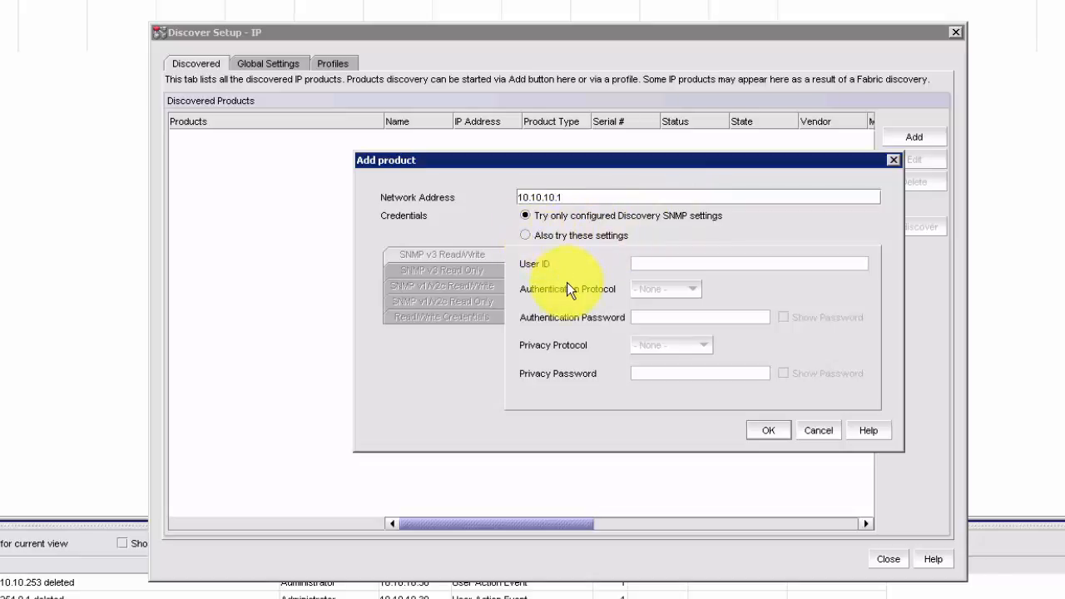
click(769, 431)
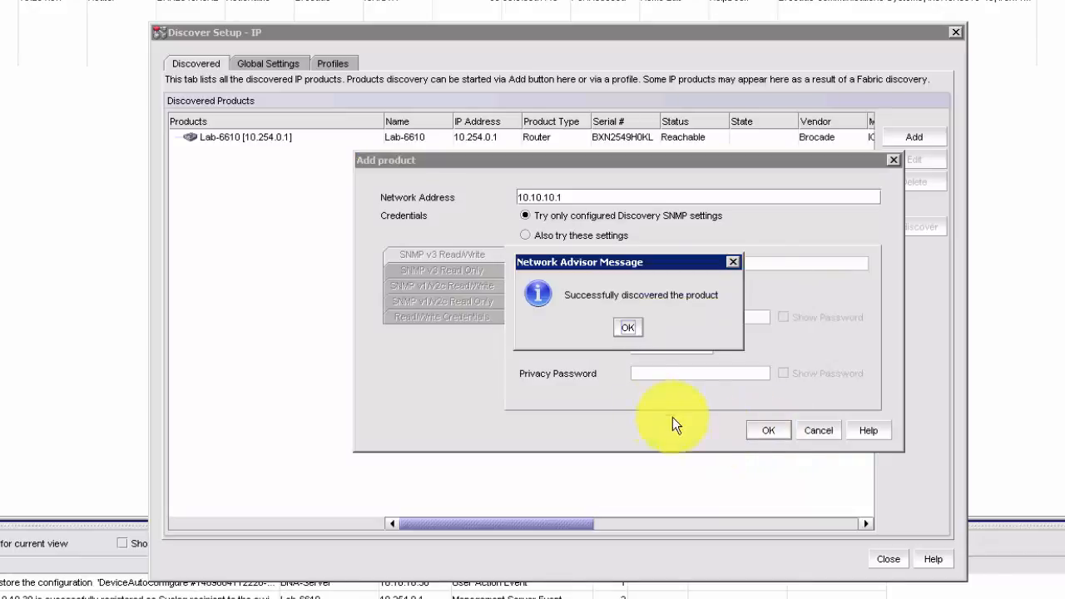
click(628, 327)
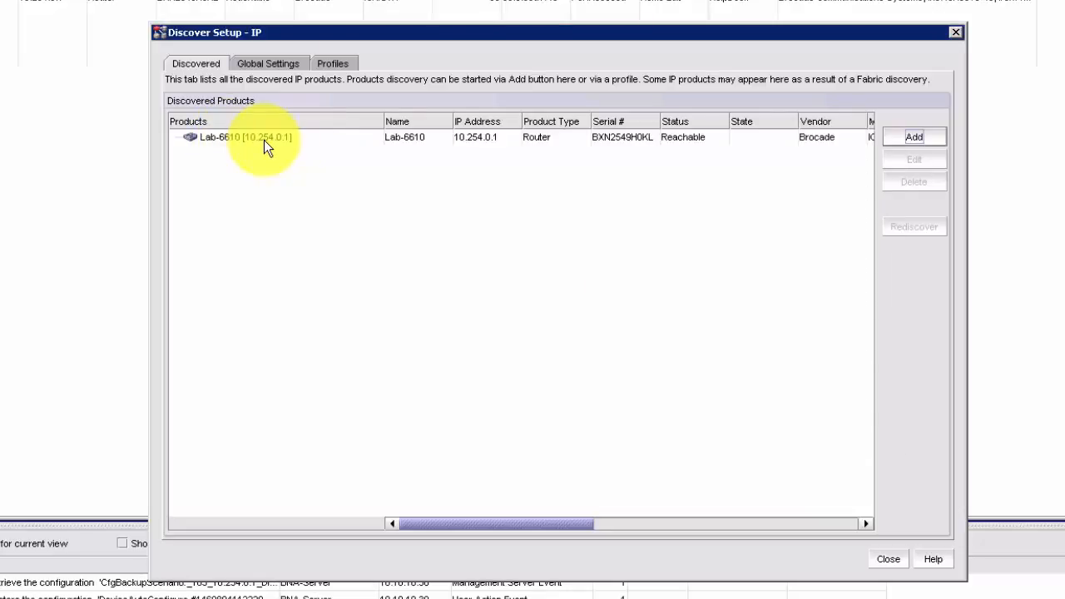
Add and discover 10.10.10.22 and 10.10.10.253, acknowledging the success message
click(936, 137)
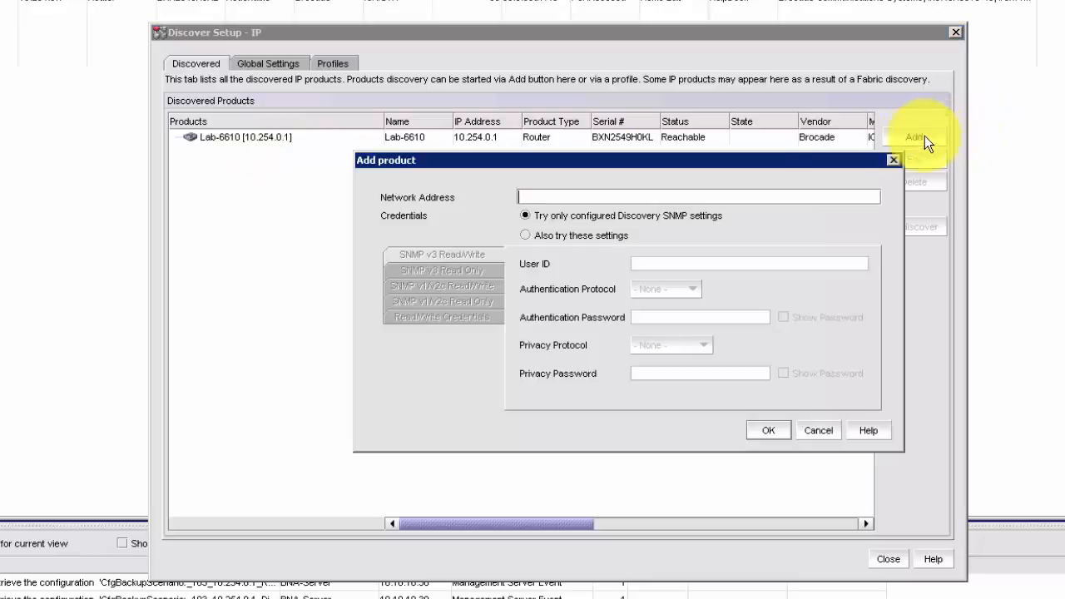
text(10.10.10.)
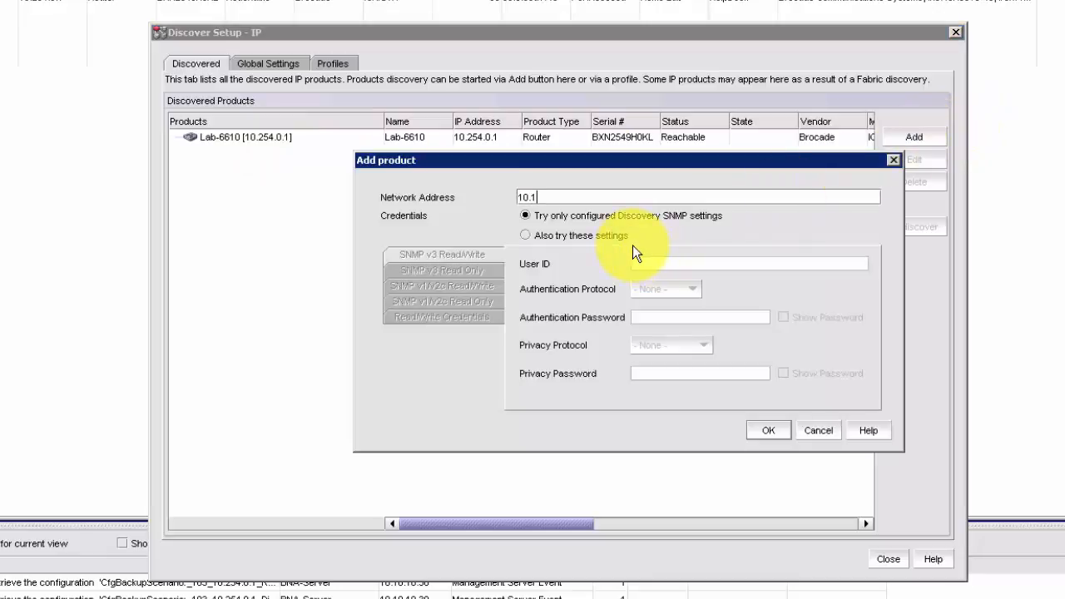
text(22)
key(Return)
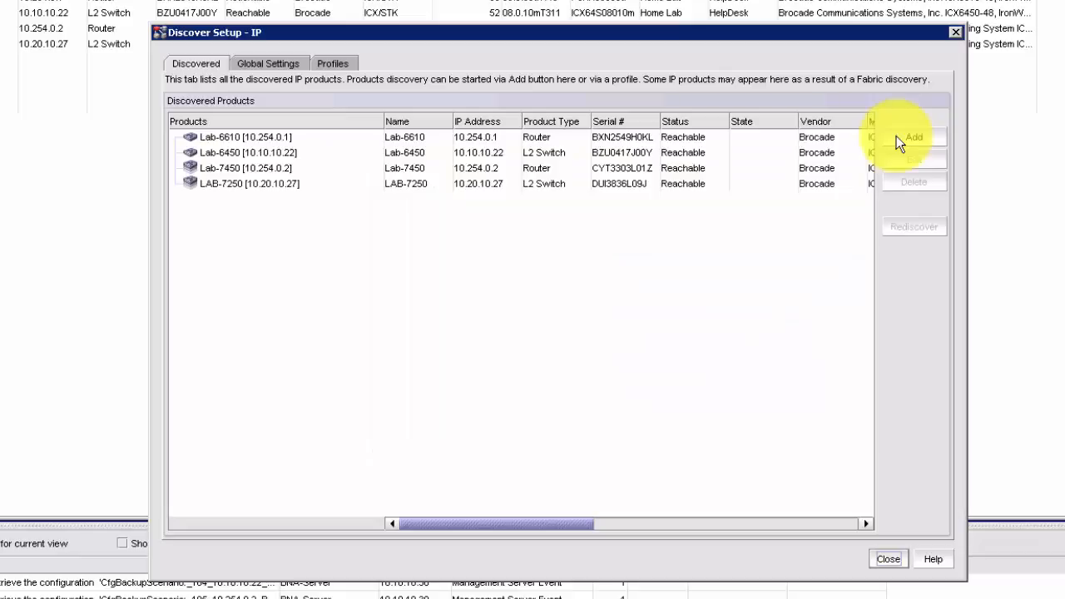
click(896, 137)
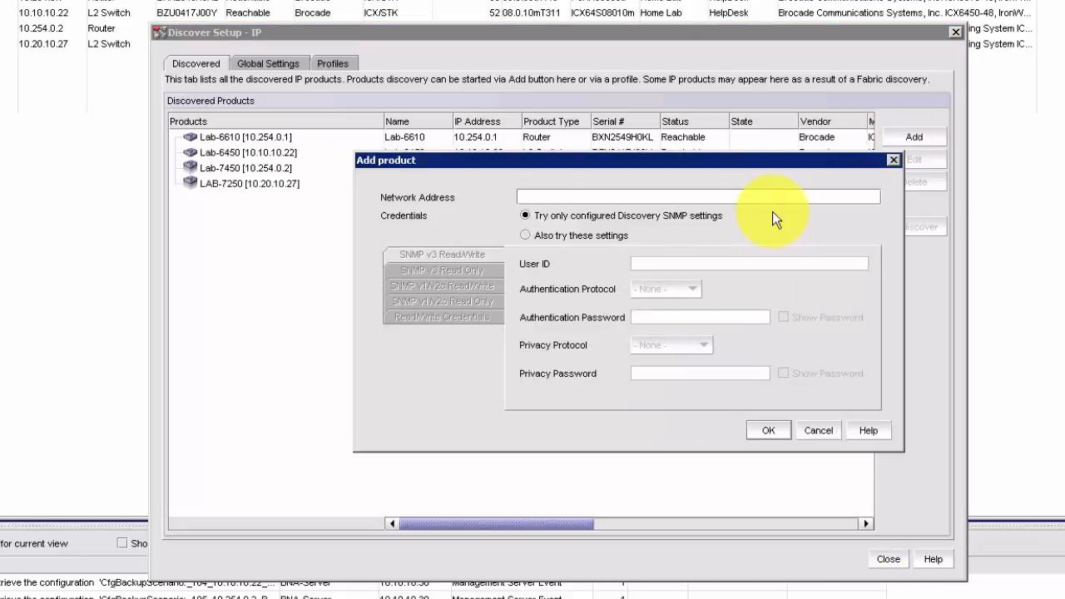
text(10.10.10.253)
click(763, 431)
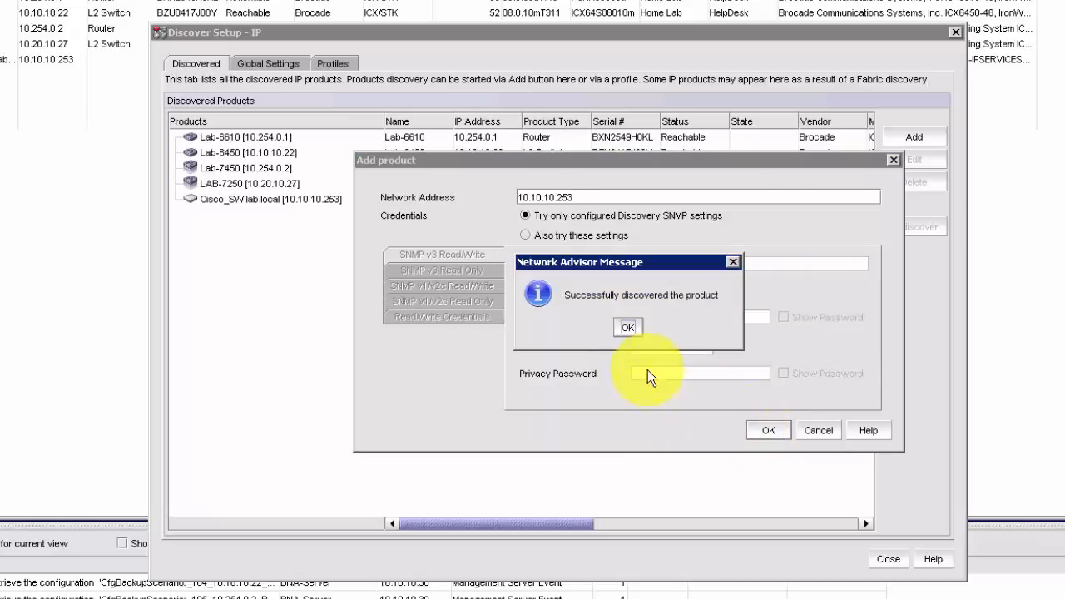
click(627, 327)
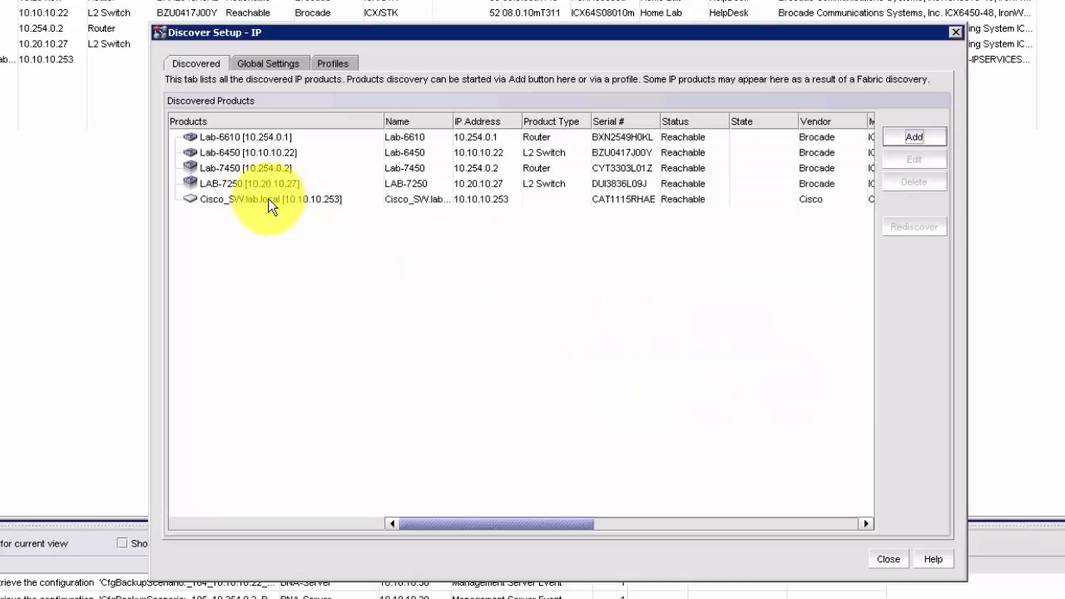
click(916, 139)
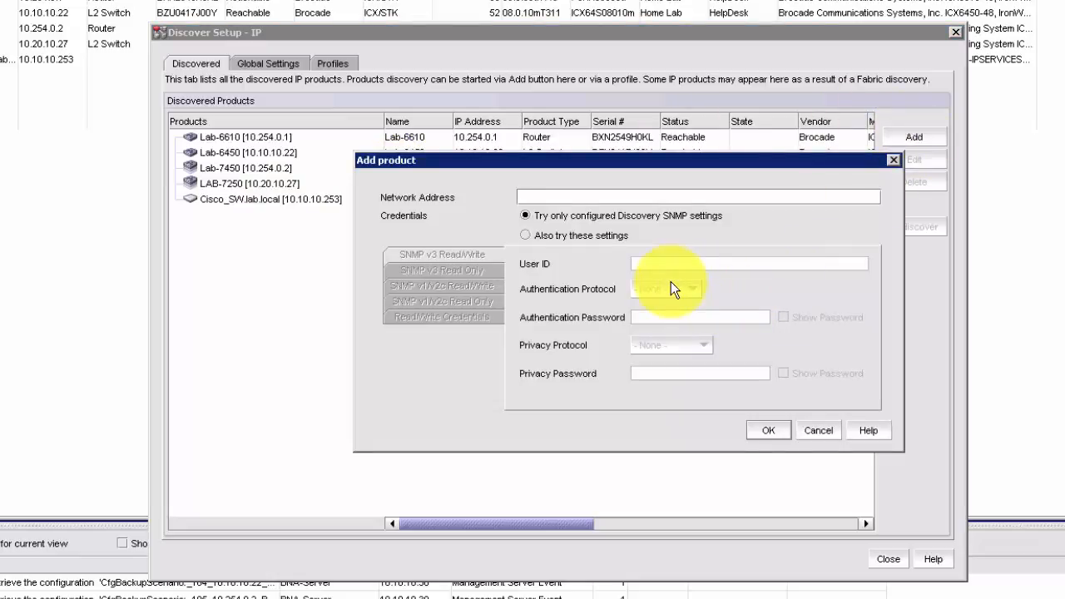
text(10.10.10.250)
key(Return)
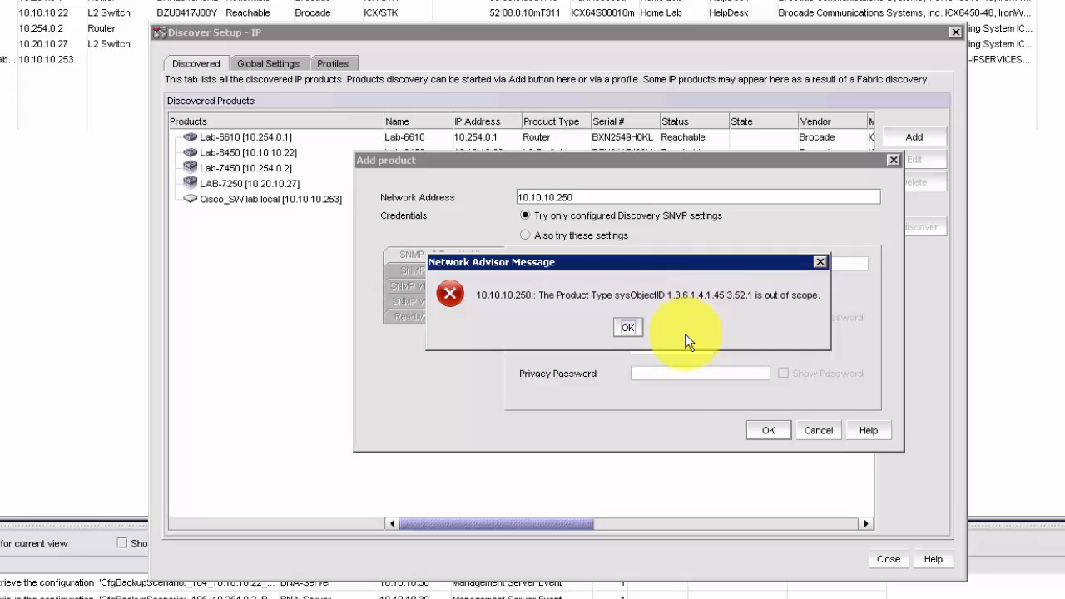
click(628, 327)
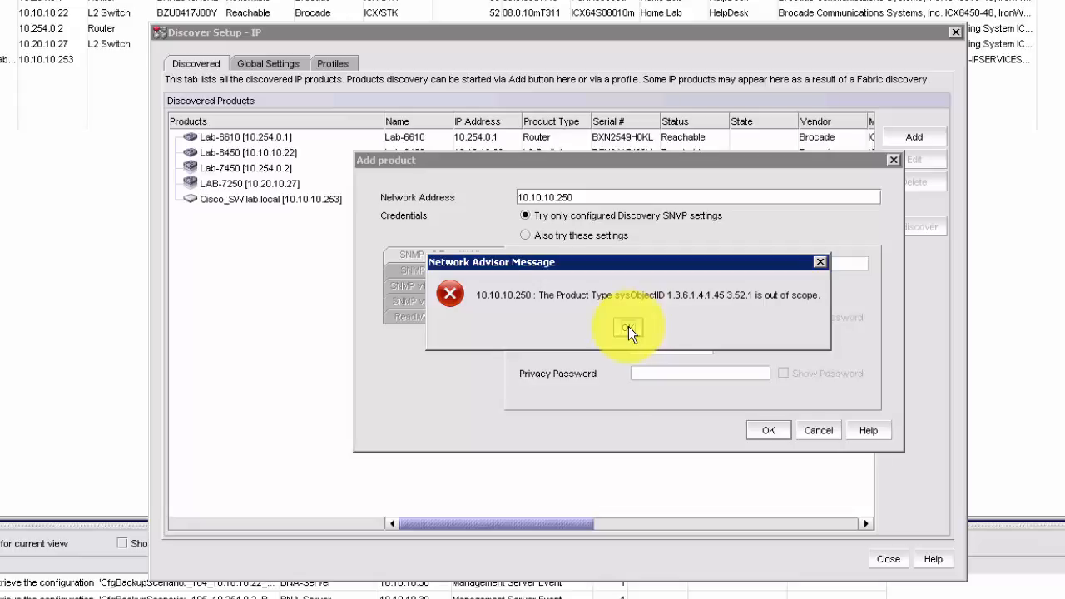
click(827, 426)
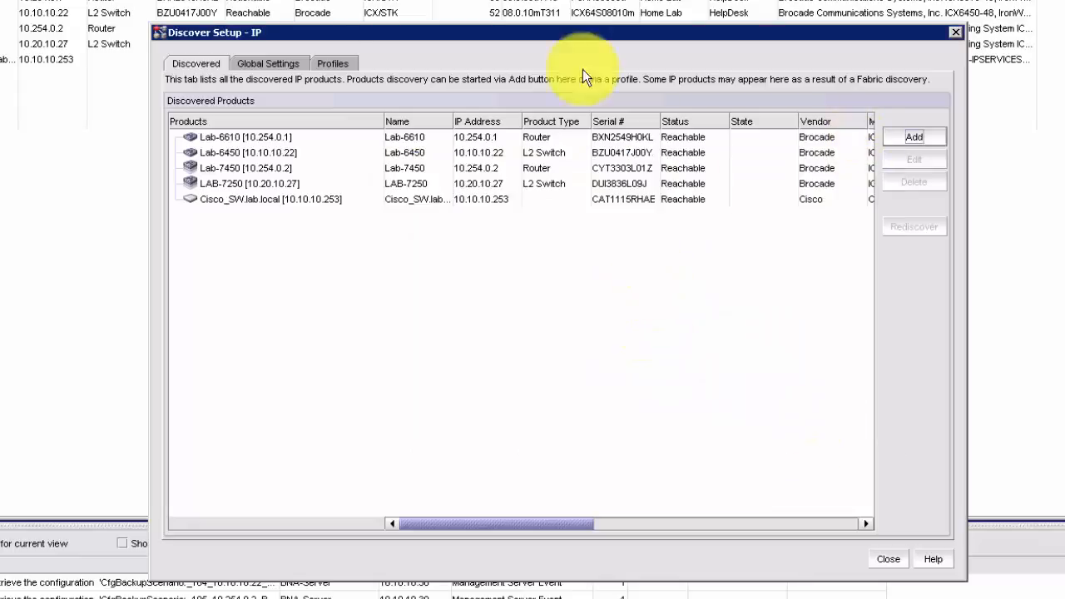
Open the Global Settings OID Filter and select the Cisco product type entry
click(267, 63)
click(353, 105)
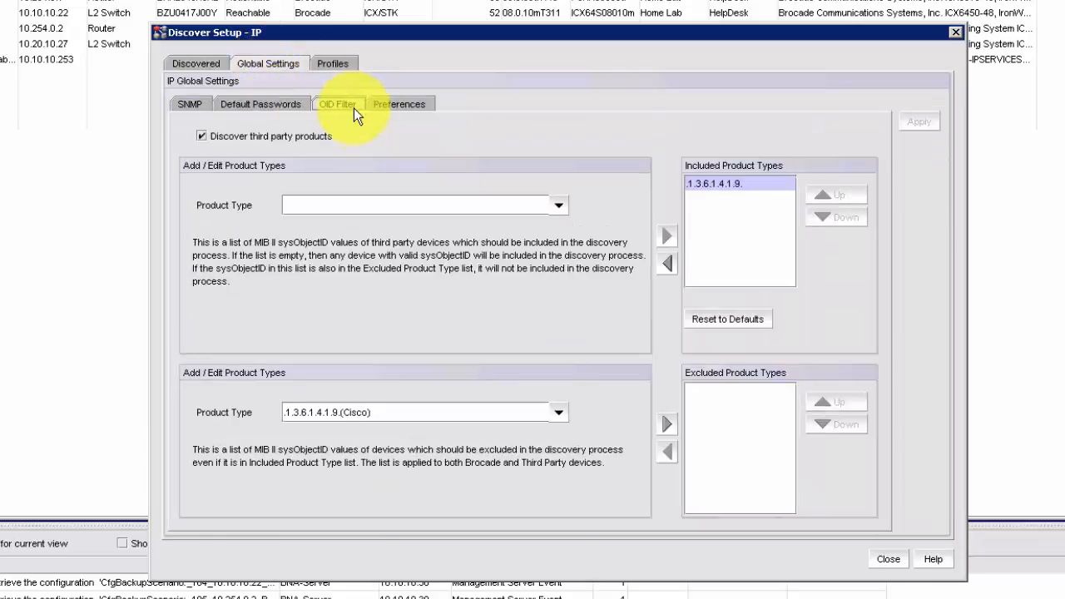
click(559, 208)
click(419, 223)
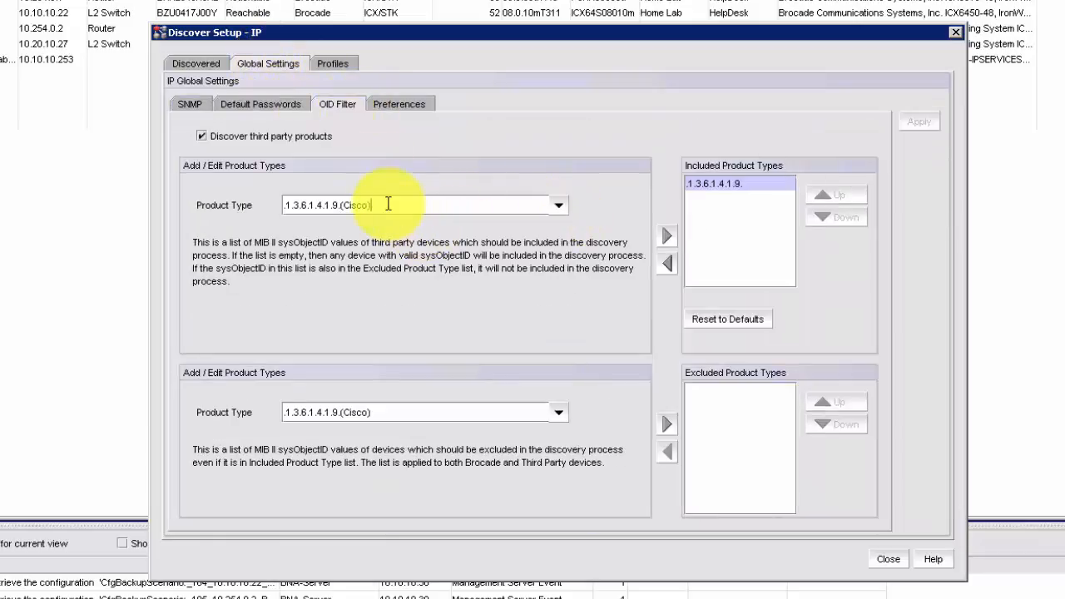
Edit the entry to .1.3.6.1.4.1.45. (Nortel), include it, apply, and return to Discovered
key(BackSpace)
key(BackSpace)
key(BackSpace)
key(BackSpace)
key(BackSpace)
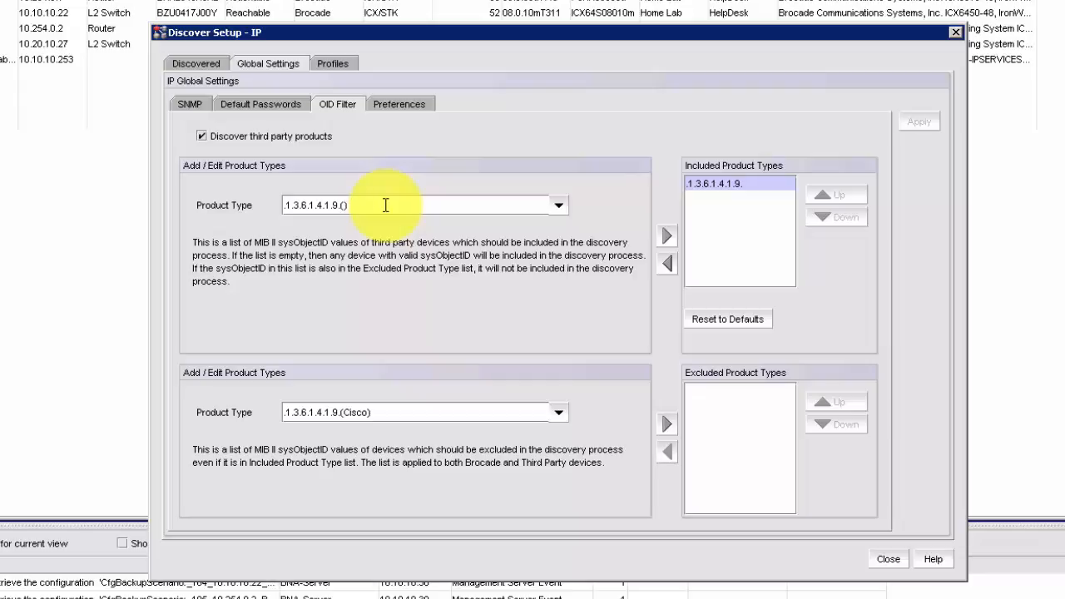
text(Nortel)
key(Left)
key(Left)
key(Left)
key(Left)
key(Left)
key(Left)
key(Left)
key(Left)
key(Right)
key(Right)
key(Right)
key(BackSpace)
text(45)
click(663, 237)
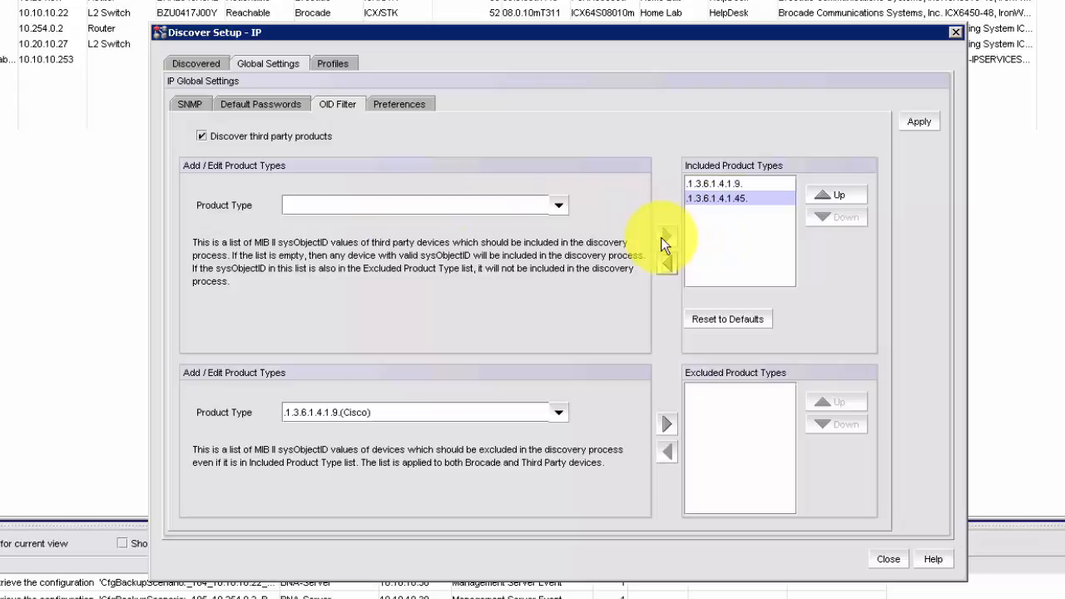
click(915, 120)
click(196, 62)
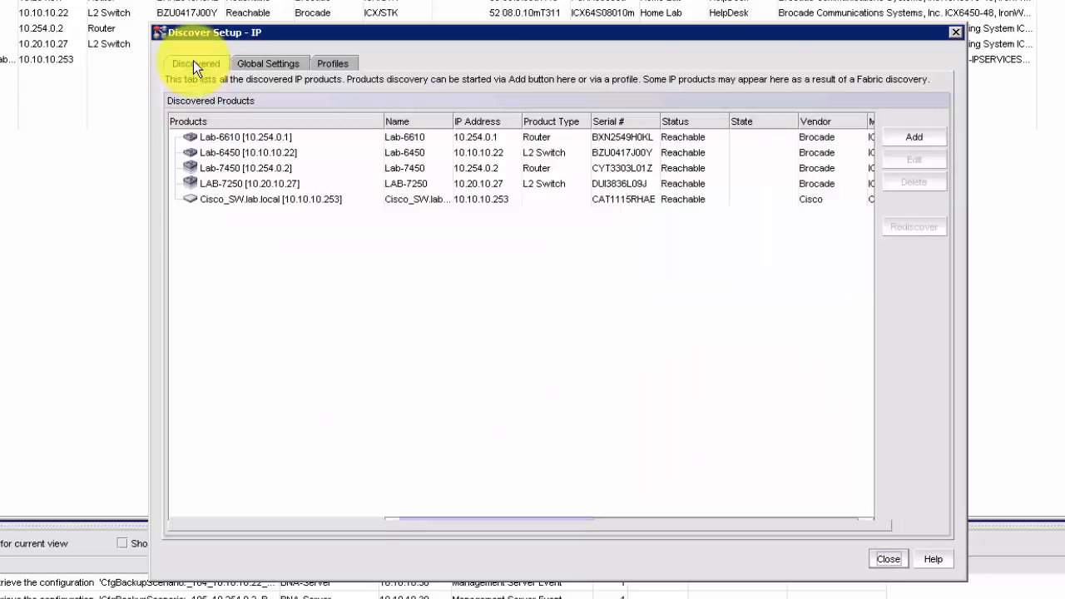
Add 10.10.10.250 as a discovery address, acknowledge the success message, and close discovery setup
click(905, 138)
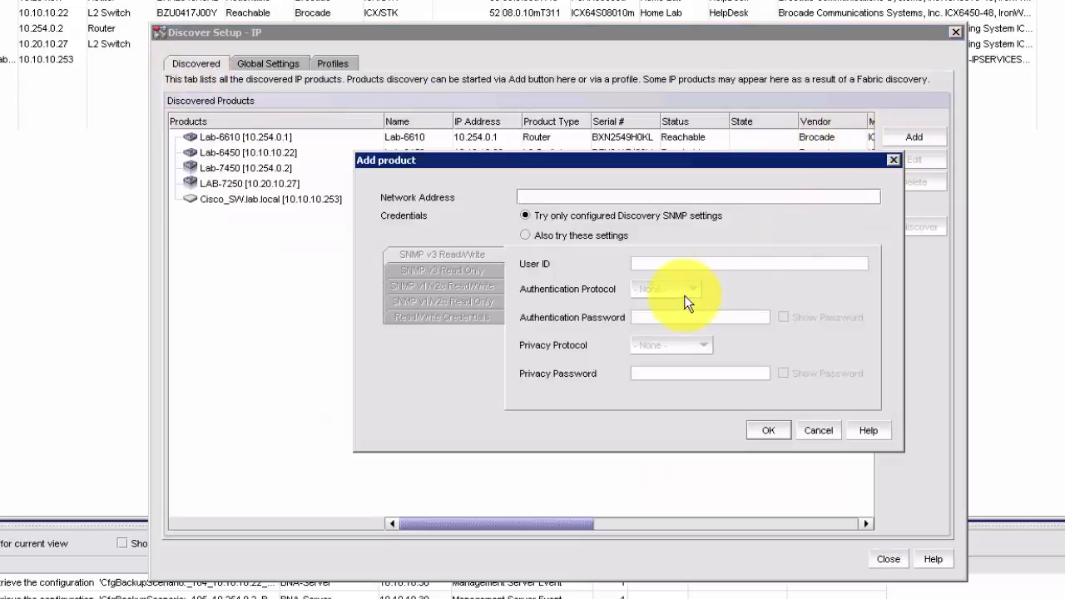
text(10.10.10.250)
key(Return)
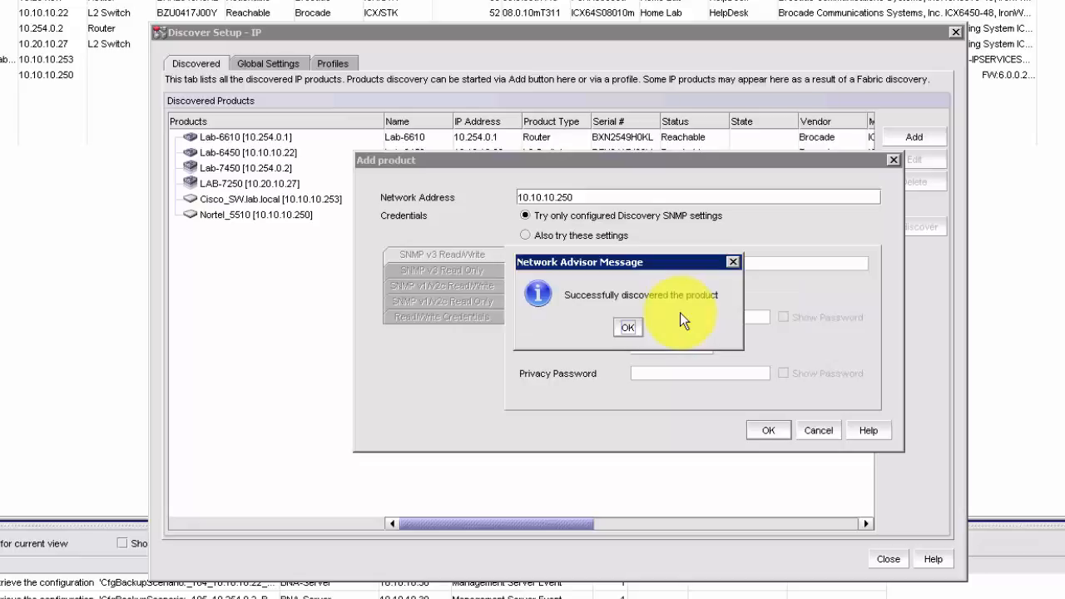
click(629, 327)
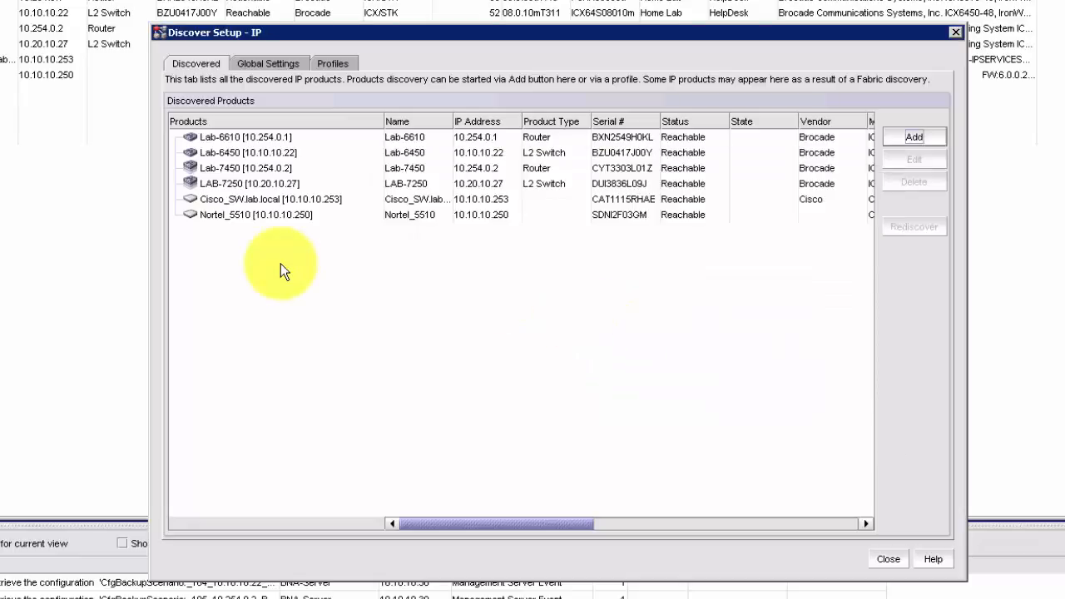
click(888, 559)
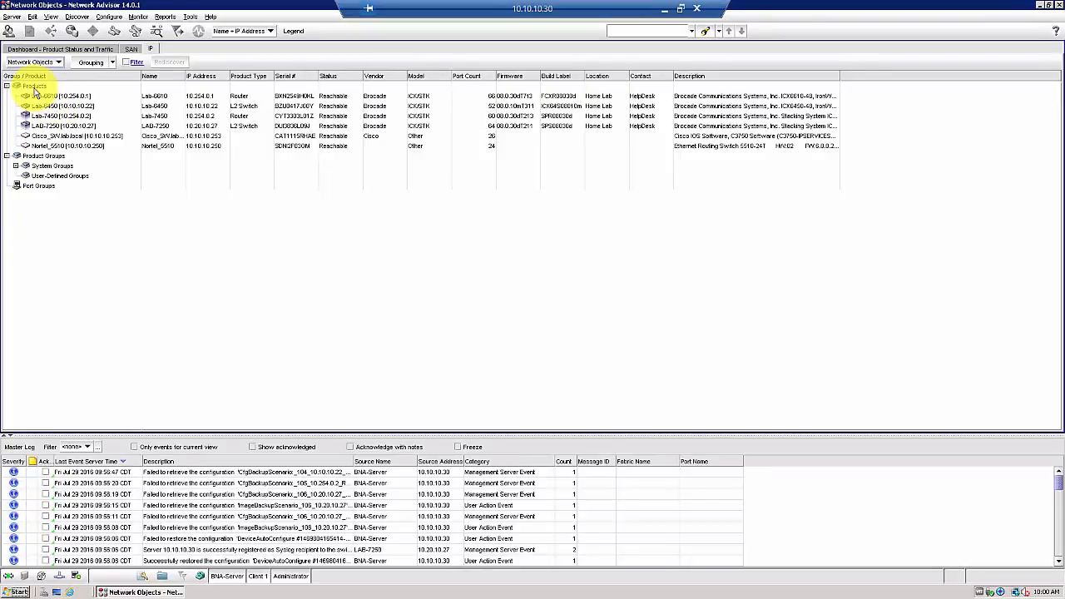
On the Dashboard tab, add a dashboard named 'Lab Dashboard' under My Dashboard
click(62, 50)
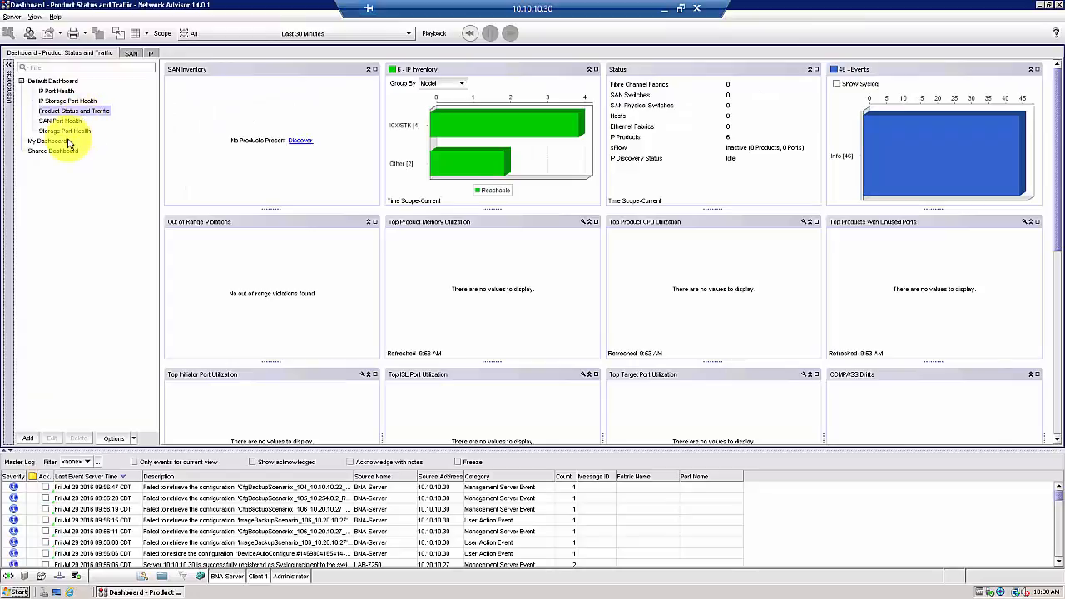
mouse_move(568, 139)
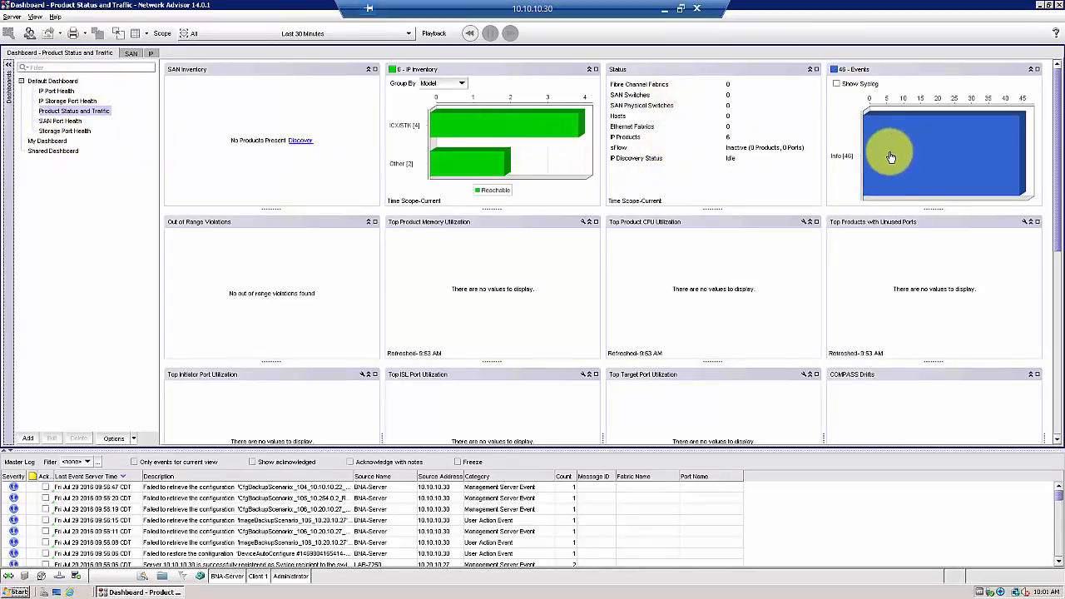
click(39, 143)
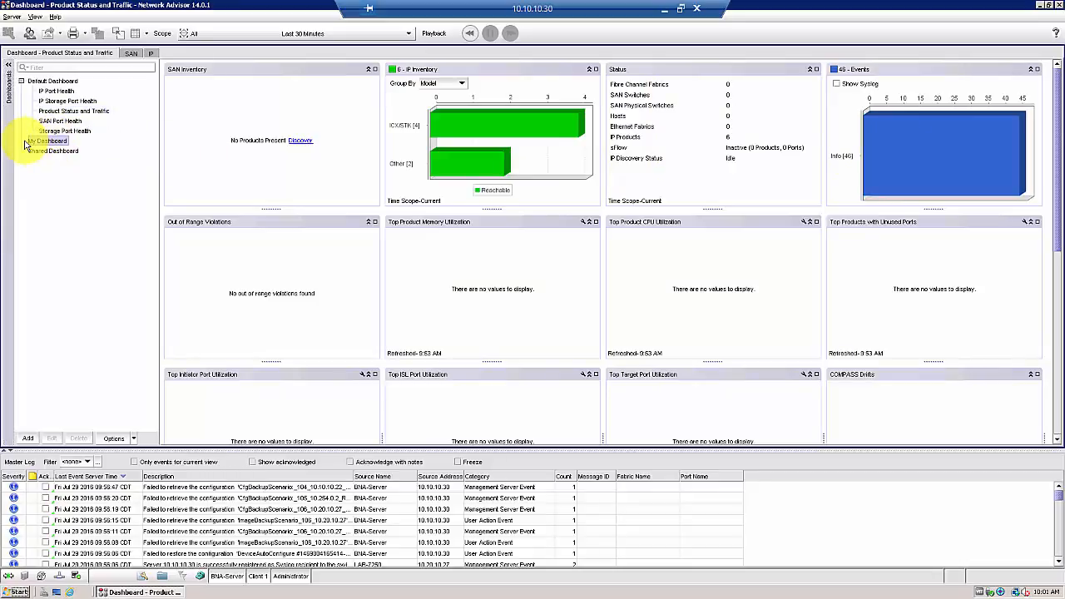
click(29, 439)
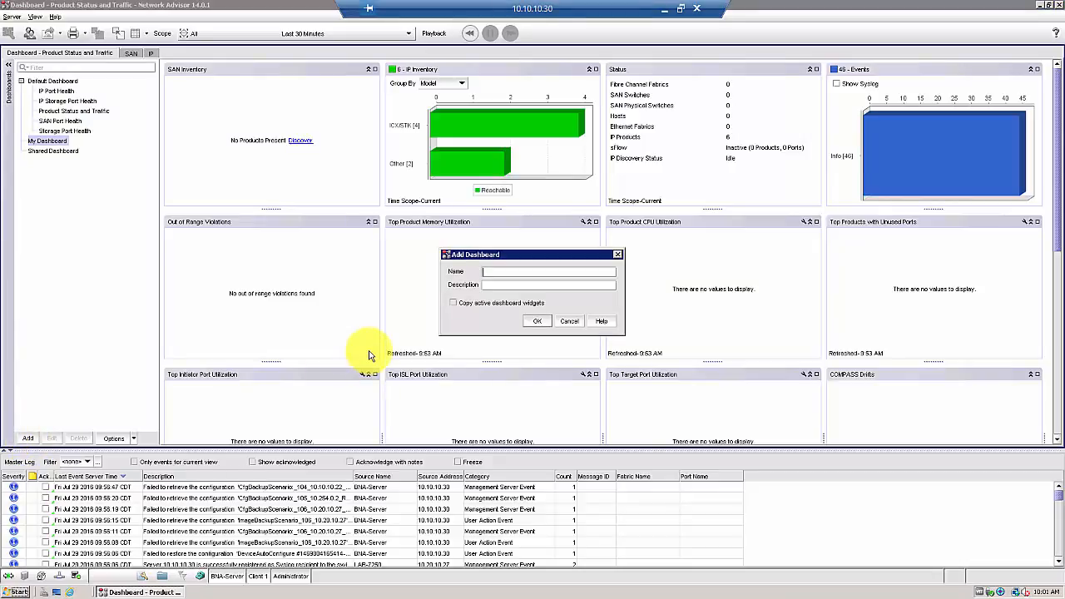
text(Lab Dashboard)
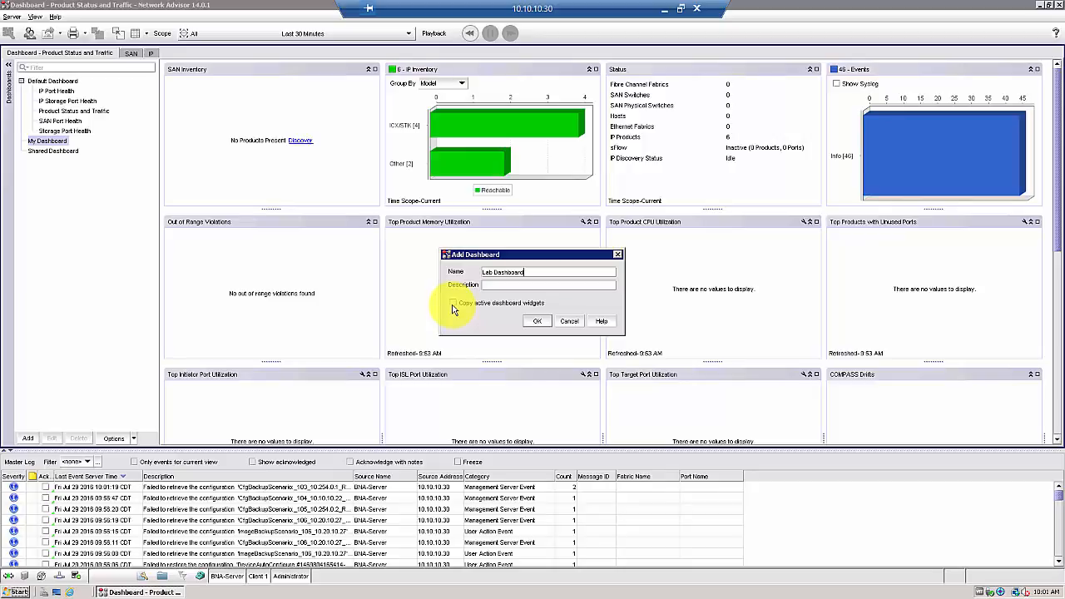
click(537, 325)
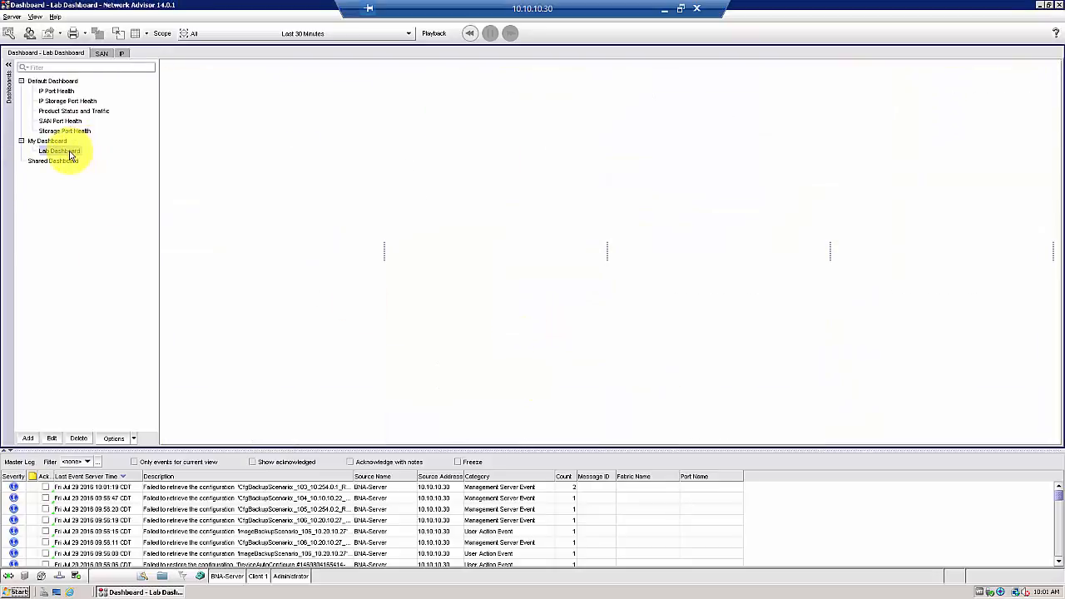
In Customize Dashboard's Status list, check Display for IP Status, IP Inventory and Events
click(10, 35)
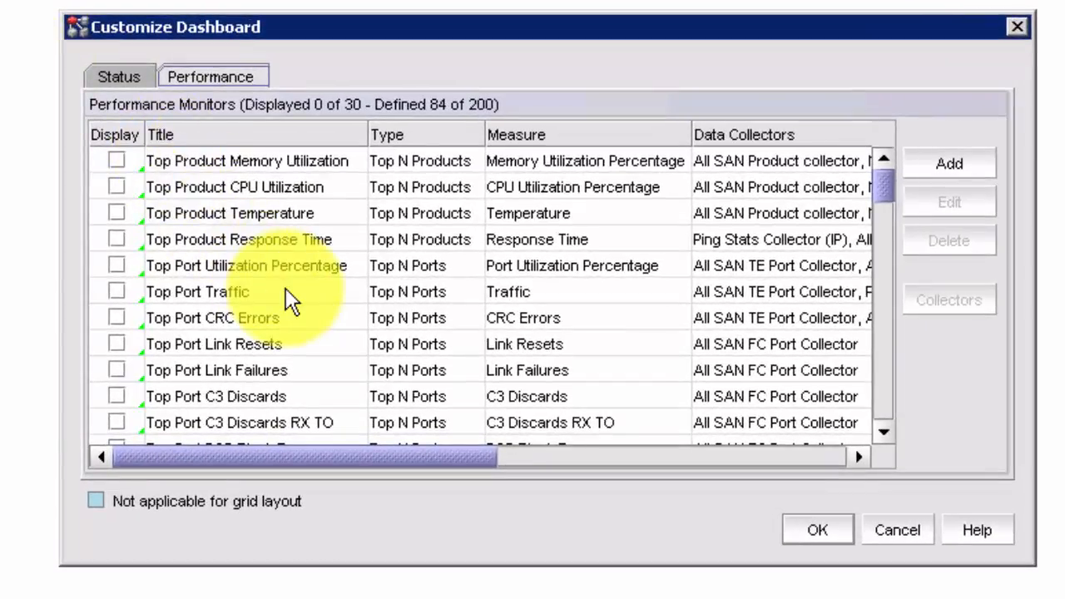
click(123, 71)
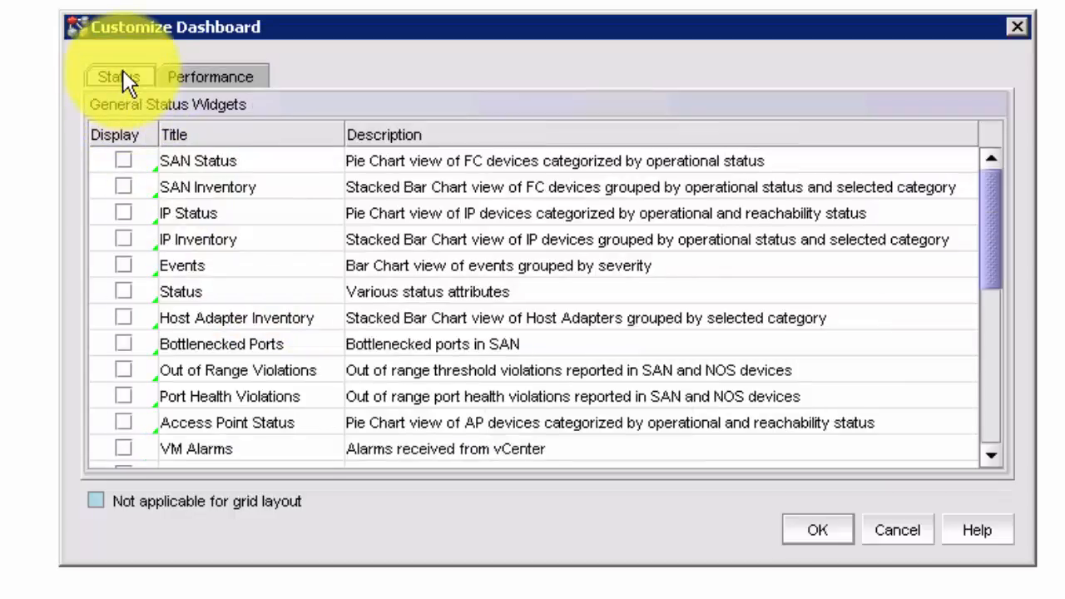
click(216, 74)
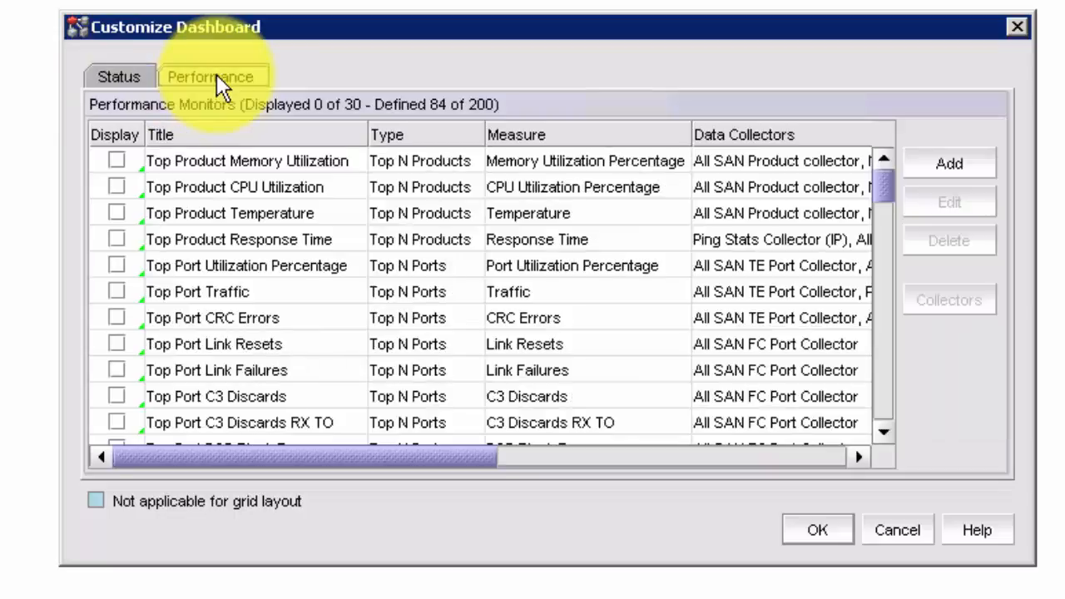
click(949, 165)
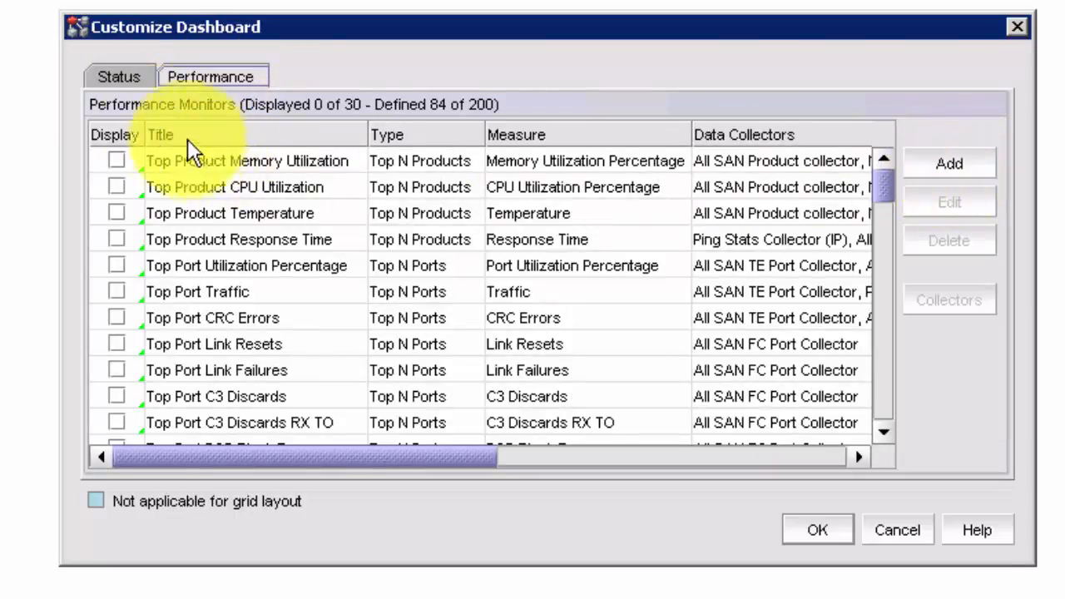
click(121, 77)
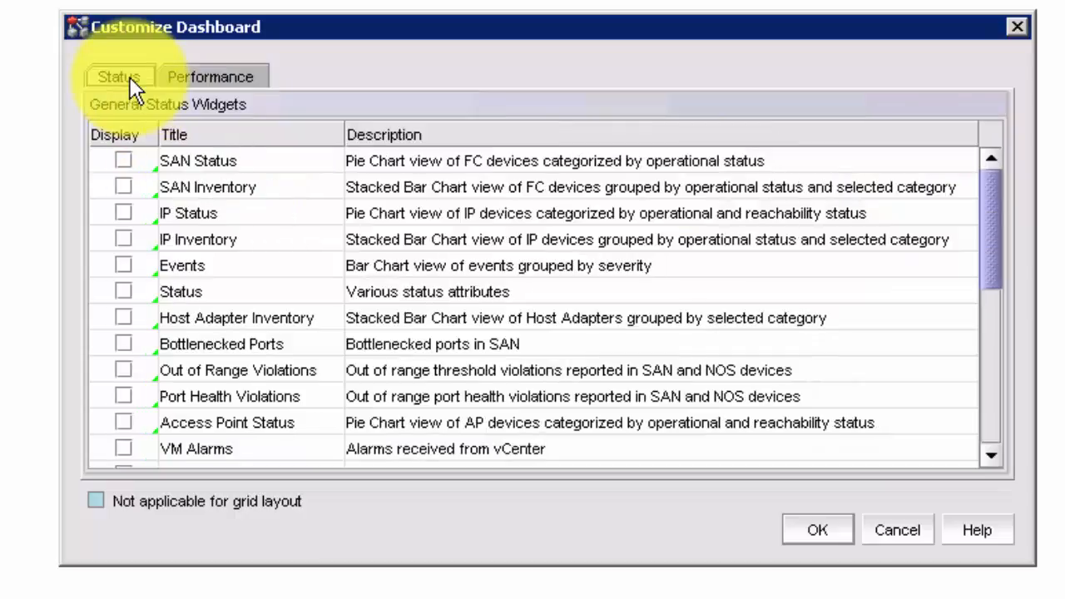
click(126, 211)
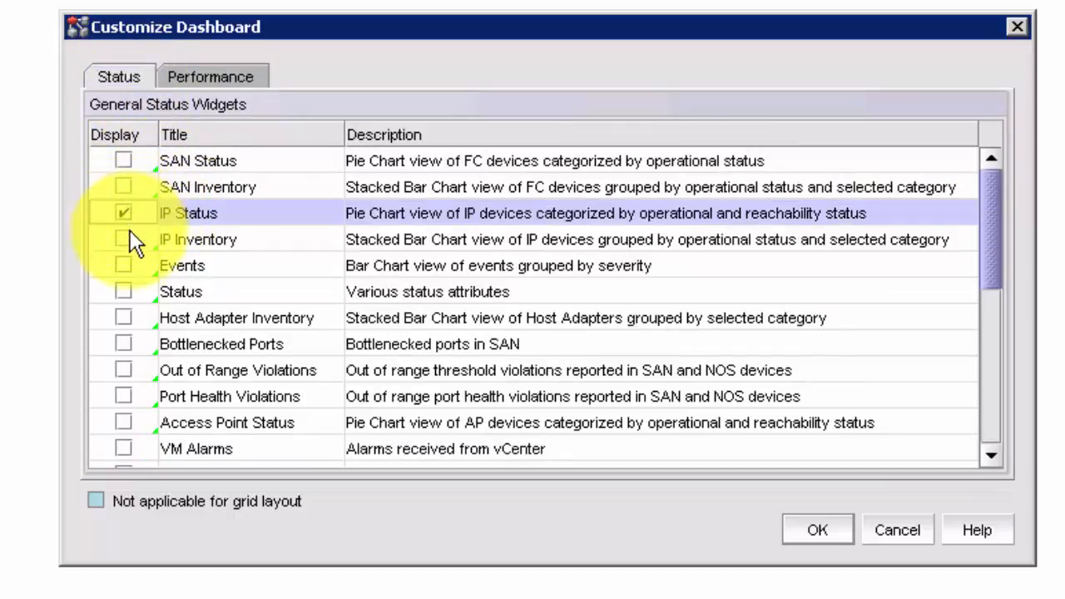
click(123, 238)
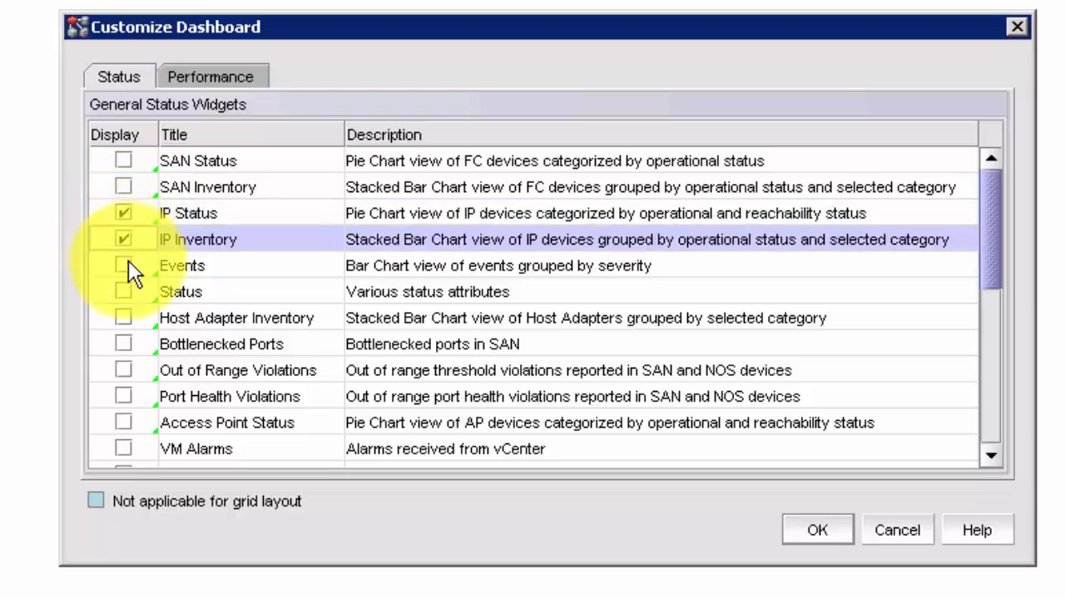
click(128, 260)
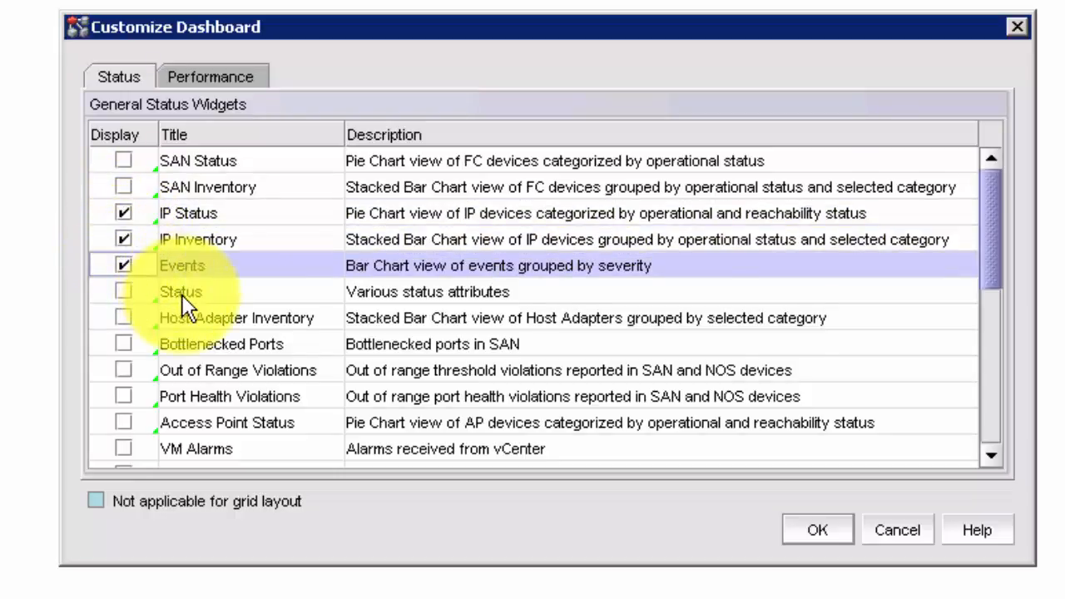
scroll(183, 305, down, 2)
Check Display for Top Product Memory, CPU, Temperature and Top Port Utilization Percentage monitors
scroll(185, 306, down, 4)
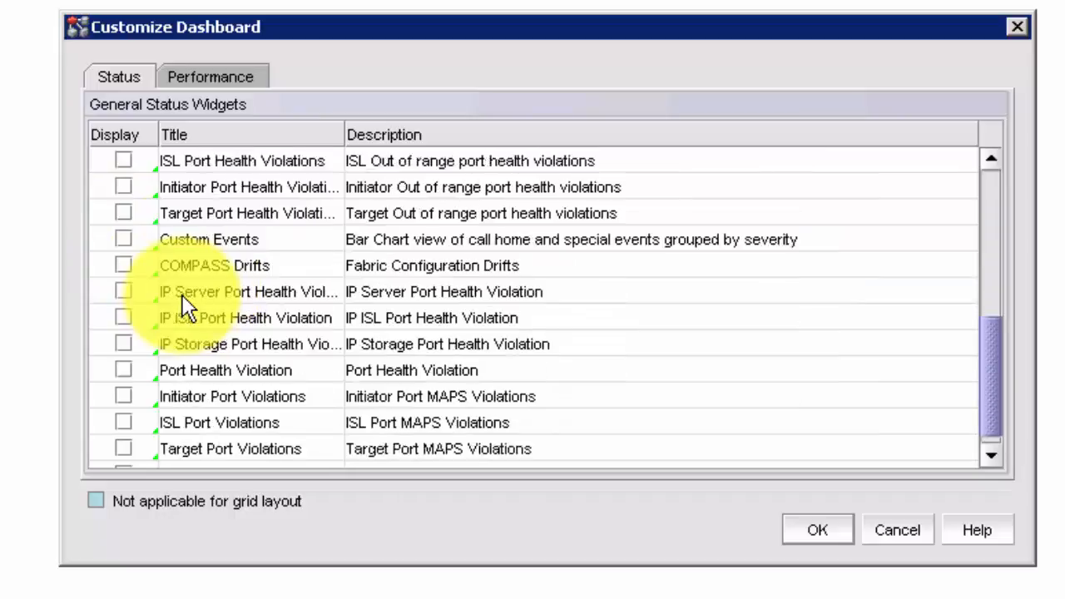
click(218, 75)
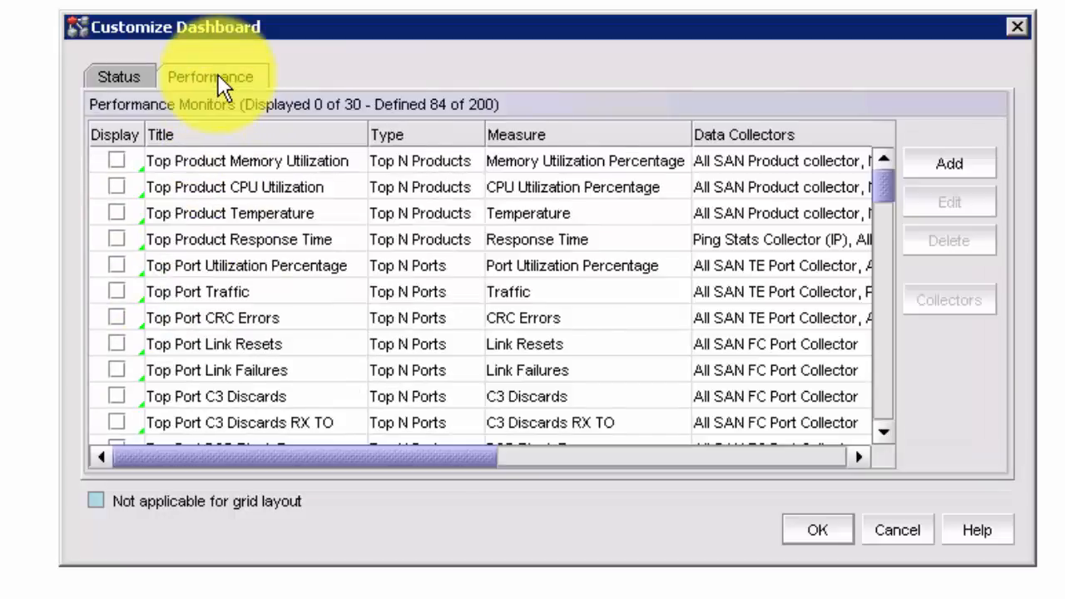
click(120, 159)
click(118, 188)
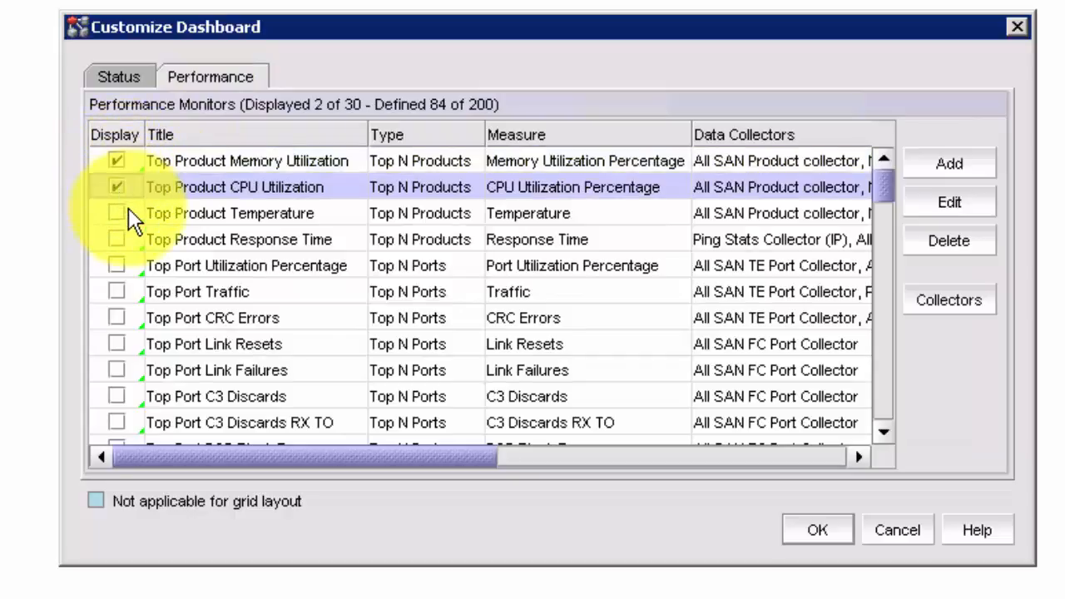
click(120, 213)
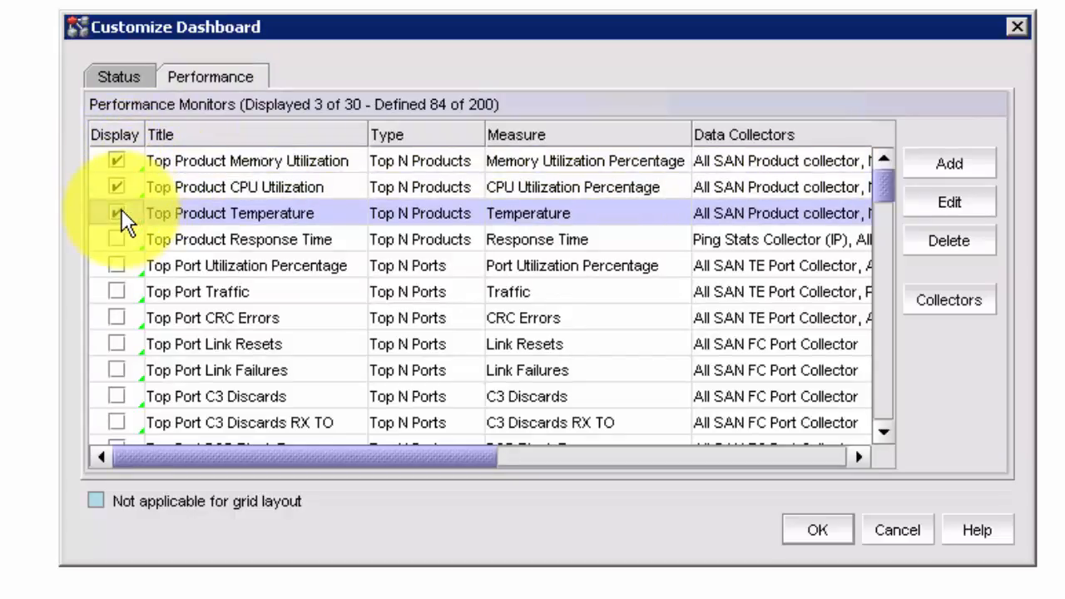
click(121, 266)
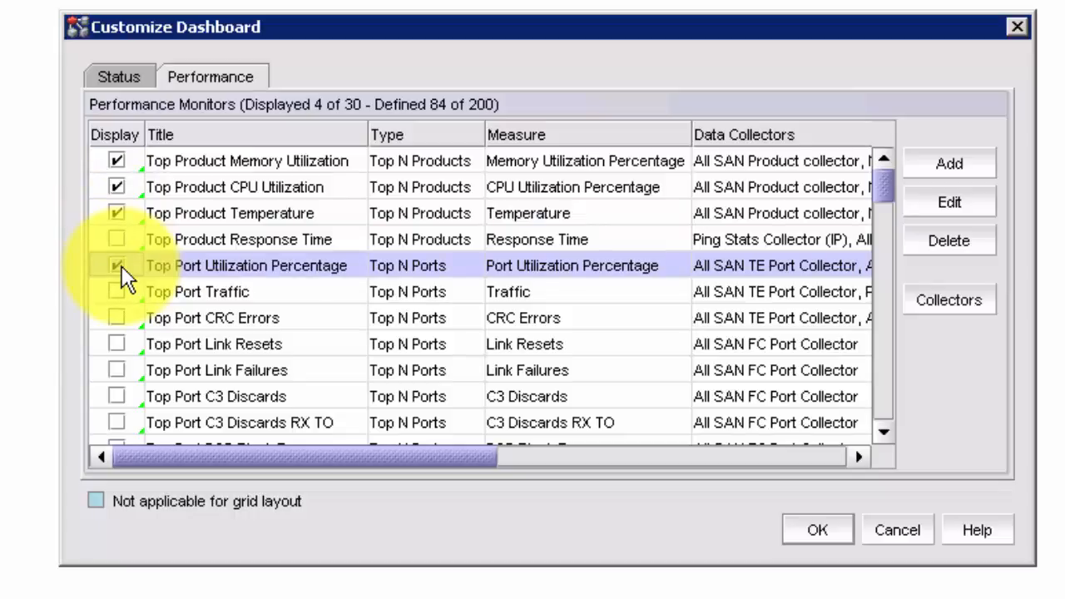
Define a new Top N sFlows by IP monitor with Lab-6610 as its selected target
click(950, 165)
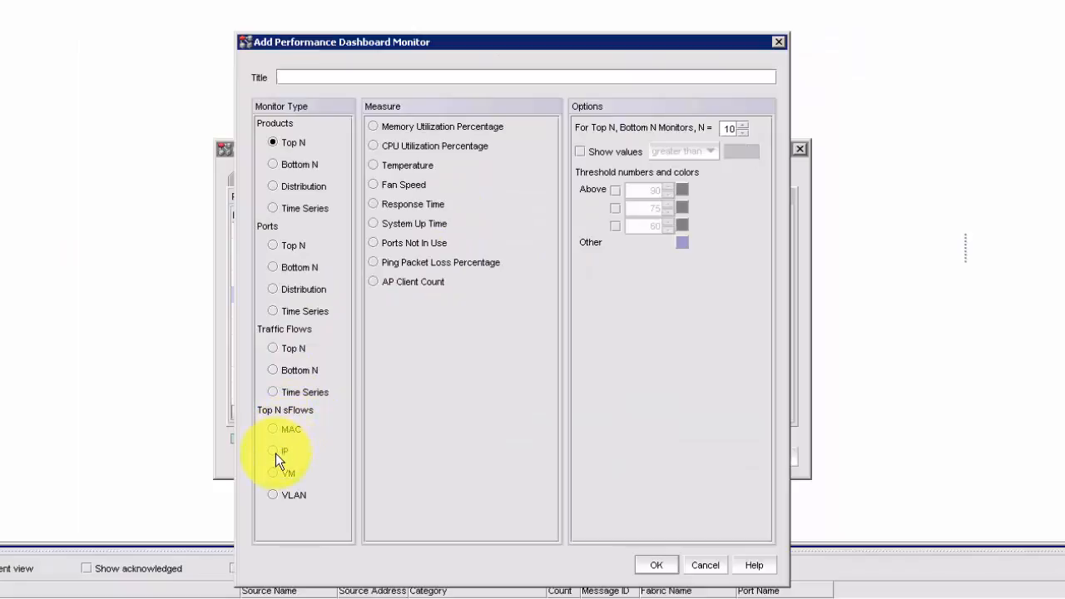
click(273, 452)
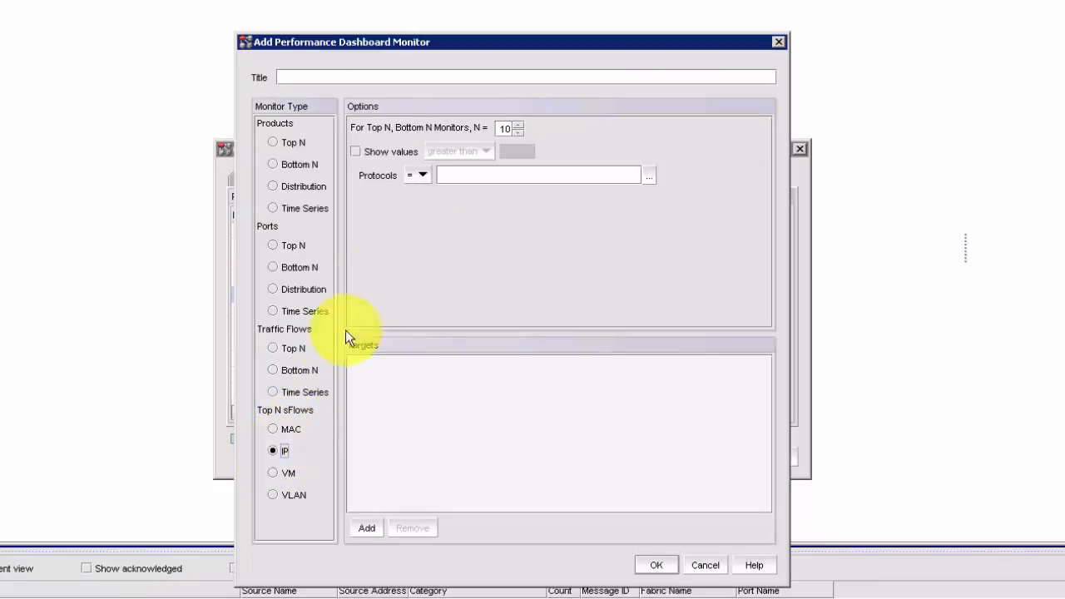
click(370, 529)
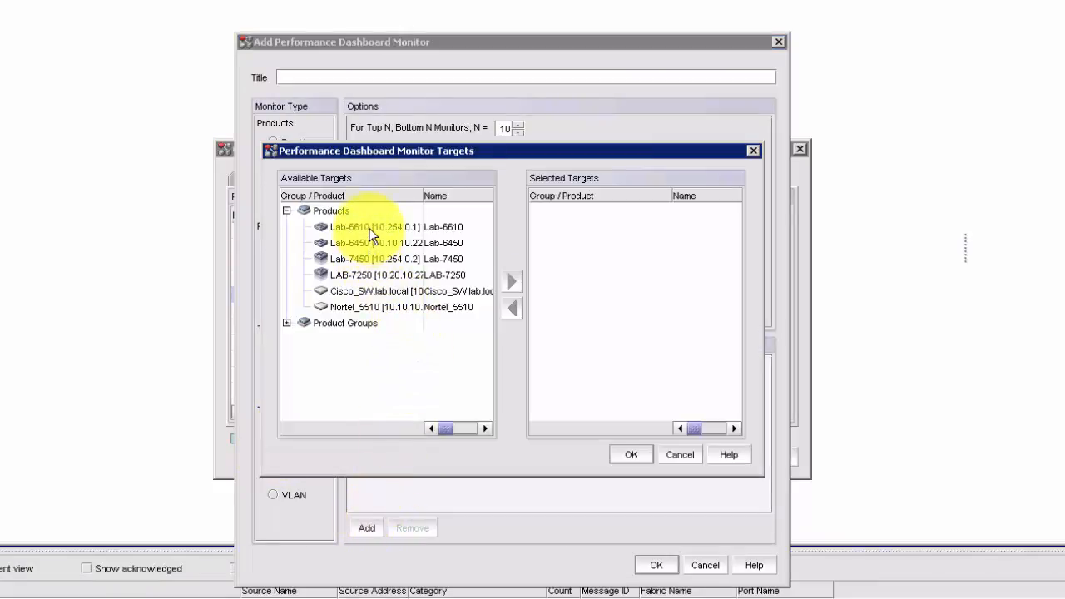
click(371, 228)
click(512, 283)
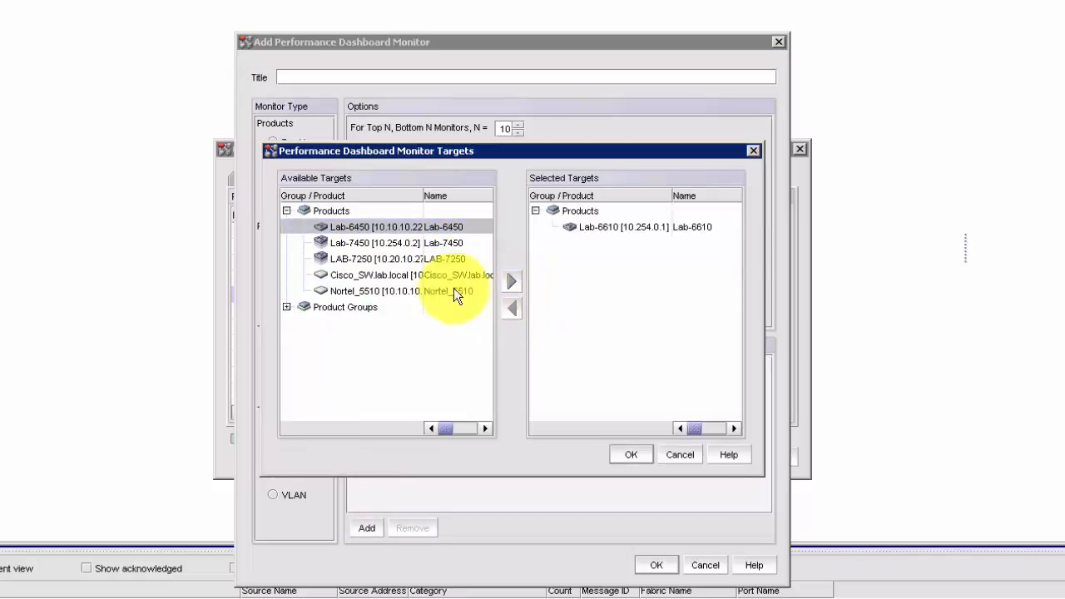
click(633, 455)
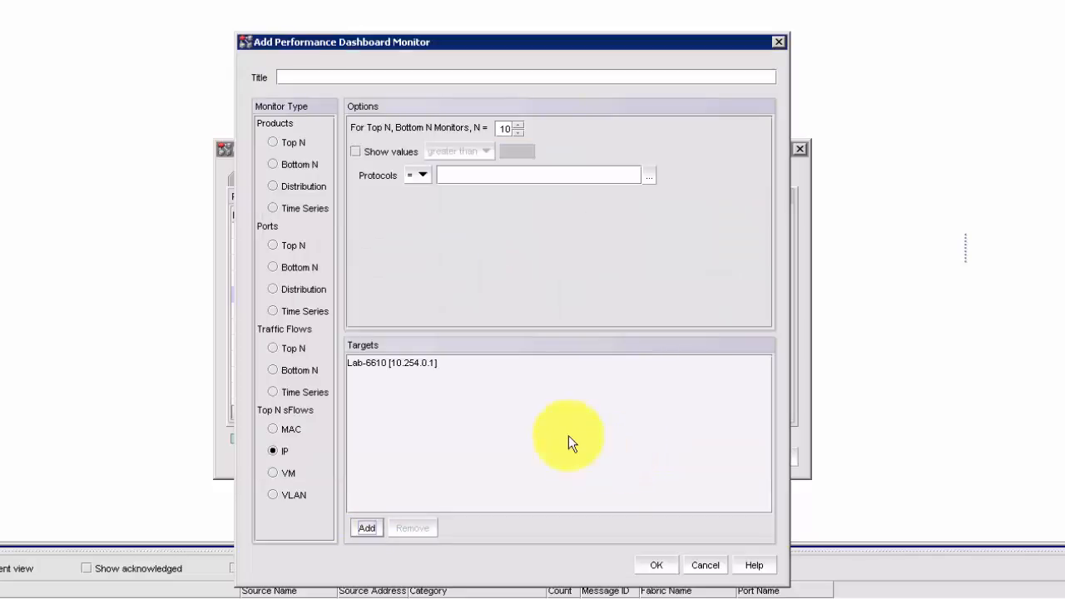
Title the monitor 'Top Sflow' and save it
click(305, 78)
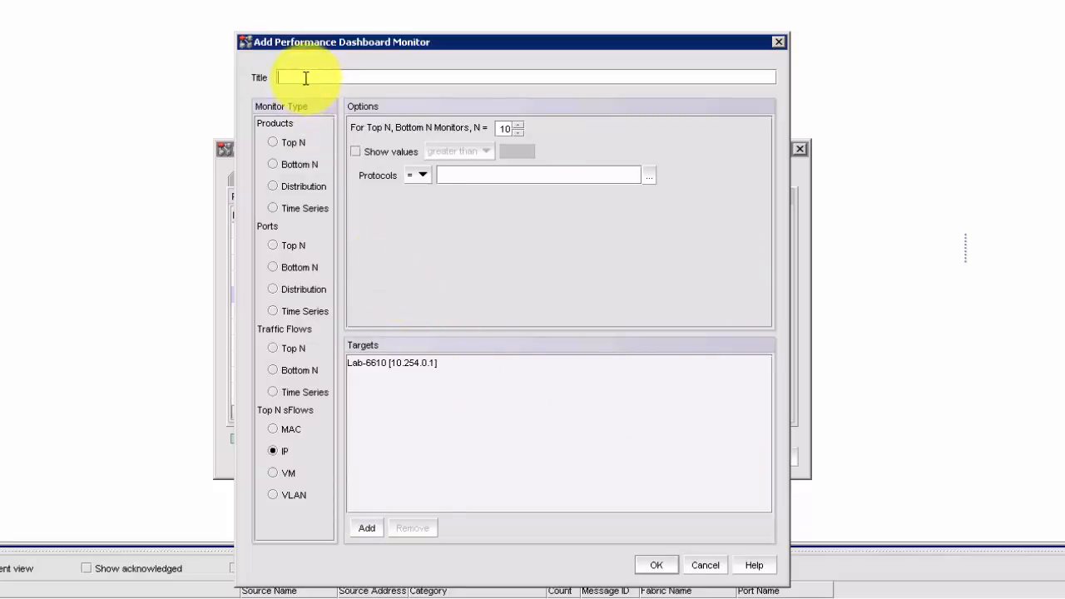
text(Top Sflow)
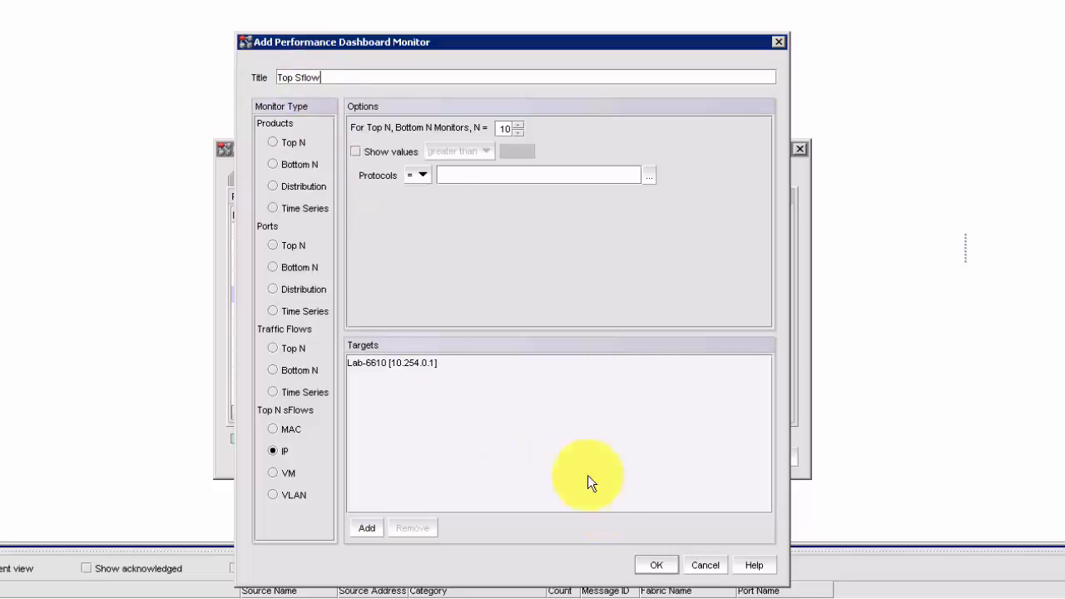
click(663, 567)
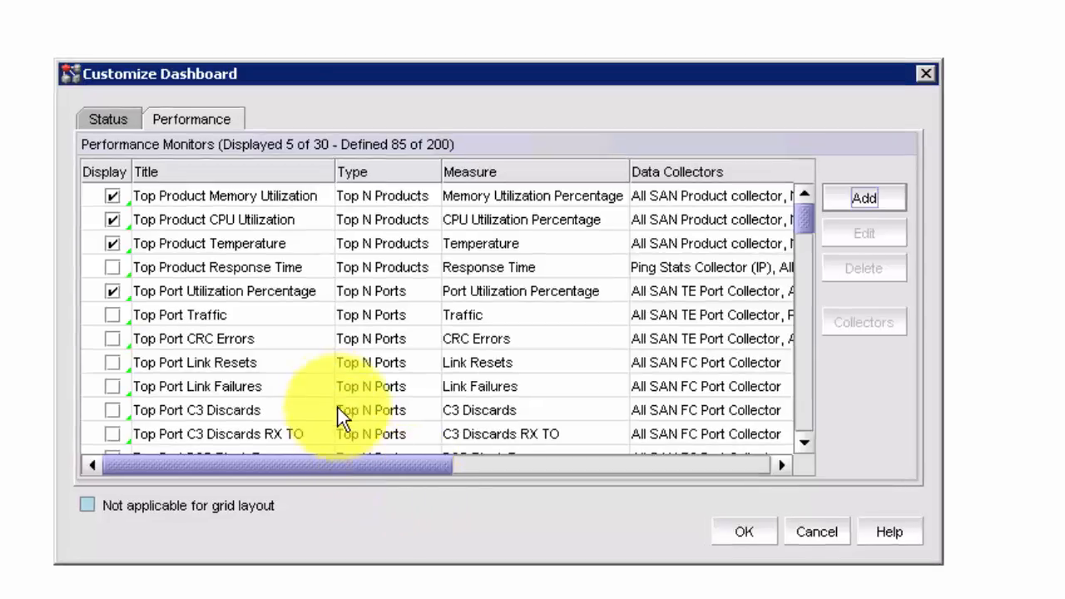
Drag the Top Sflow widget into the lower row beside Top Port Utilization Percentage
scroll(335, 402, down, 20)
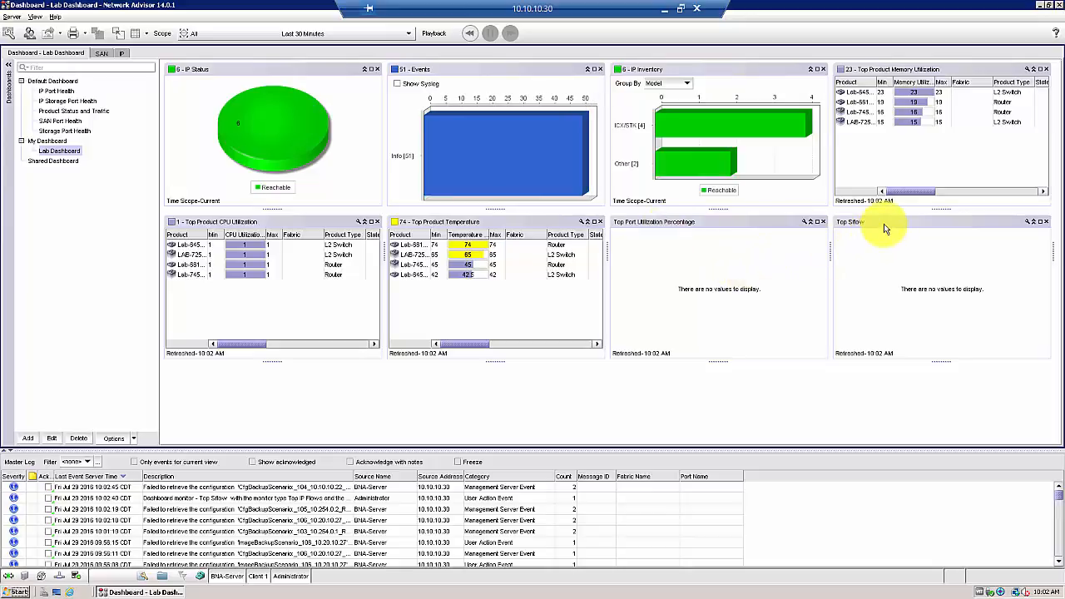
mouse_move(883, 231)
mouse_down()
mouse_move(743, 344)
mouse_move(646, 373)
mouse_move(657, 393)
mouse_move(660, 368)
mouse_move(910, 292)
mouse_move(944, 261)
mouse_move(902, 226)
mouse_up()
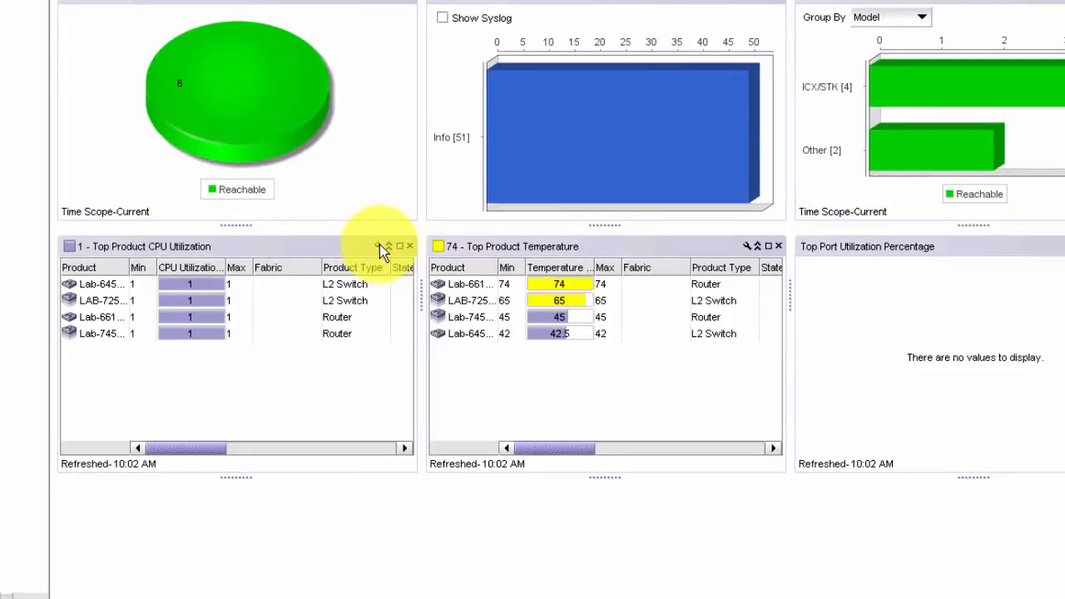
Set the CPU Utilization monitor's Other threshold colour to RGB 0, 255, 0 and save
click(379, 247)
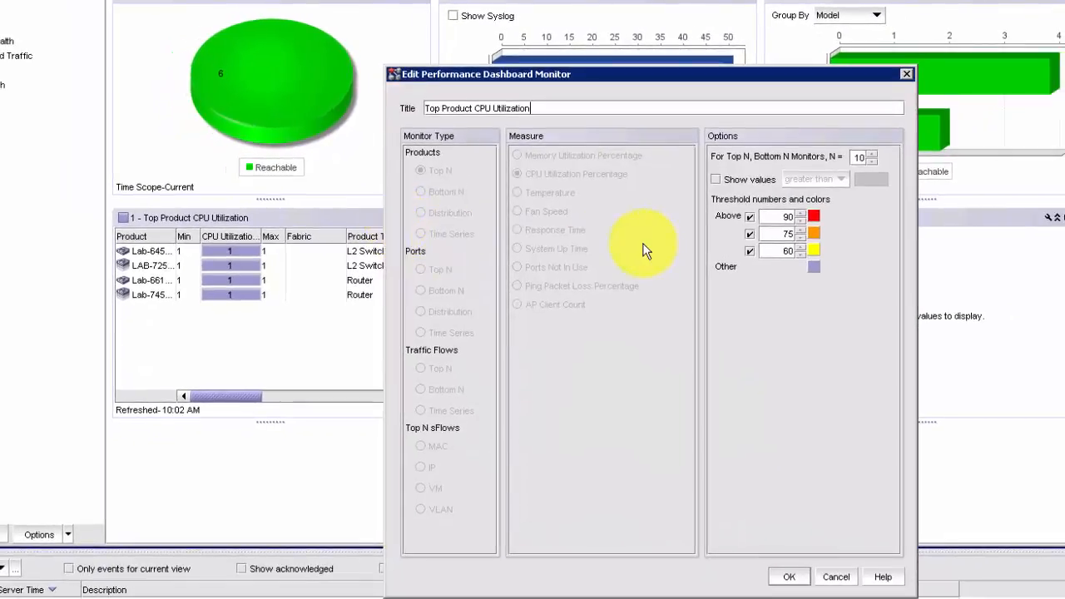
click(814, 266)
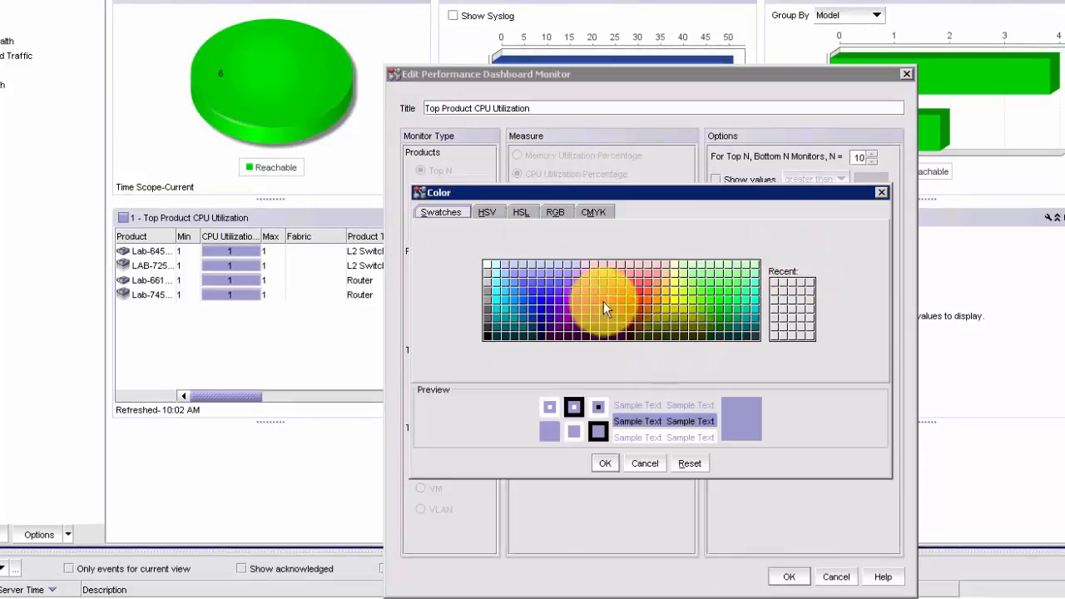
click(562, 214)
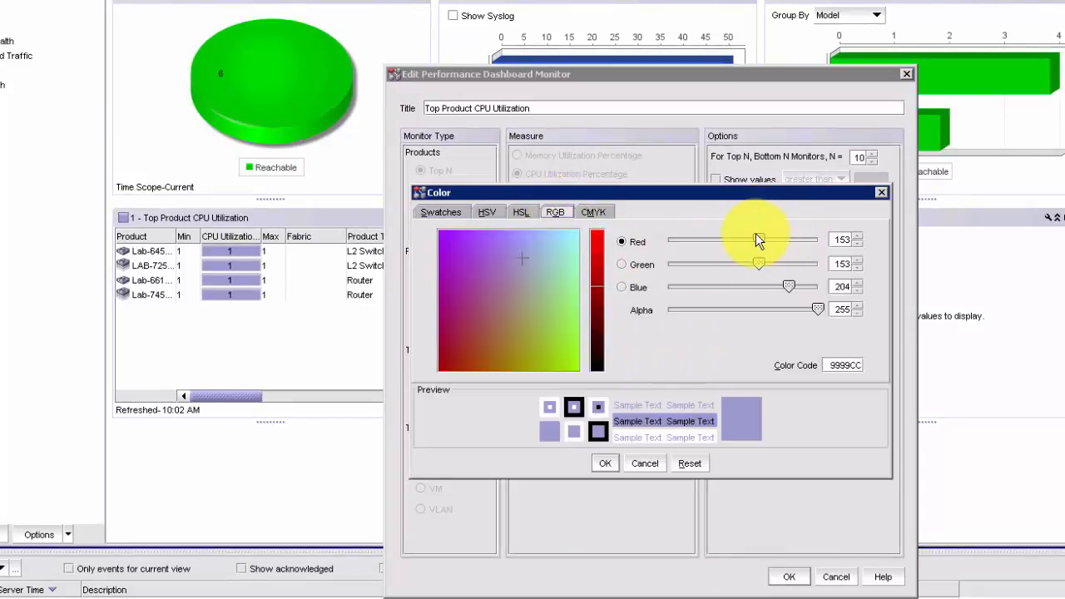
drag(758, 241, 661, 240)
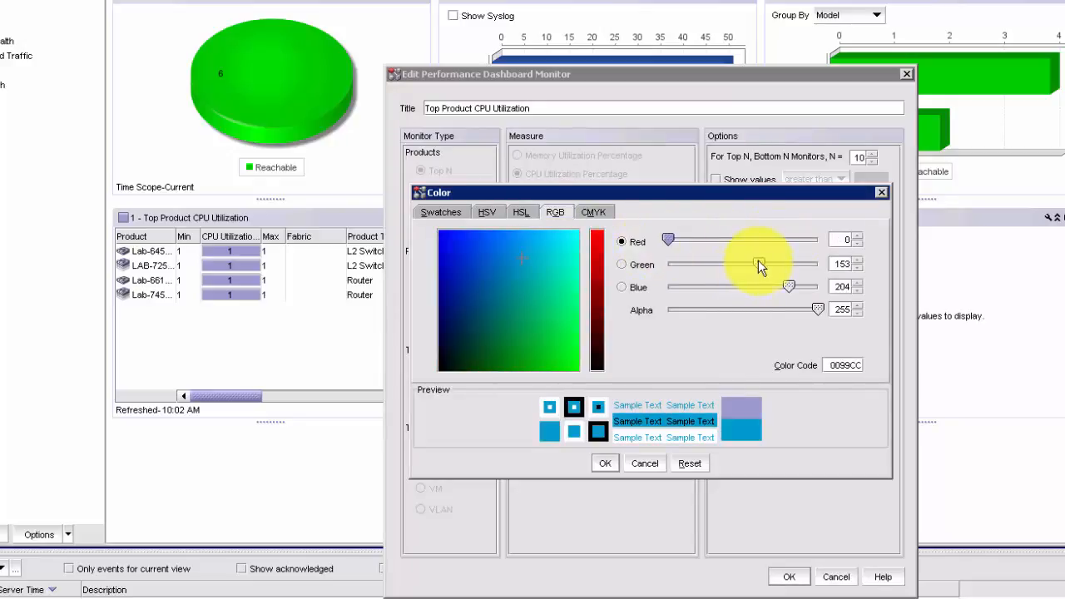
drag(758, 263, 657, 287)
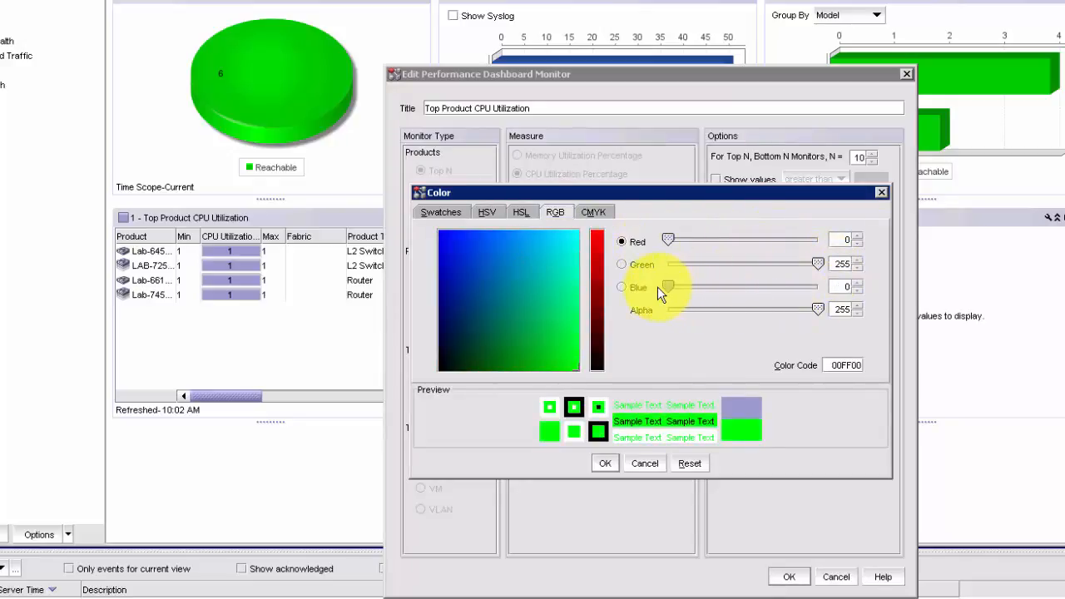
click(607, 467)
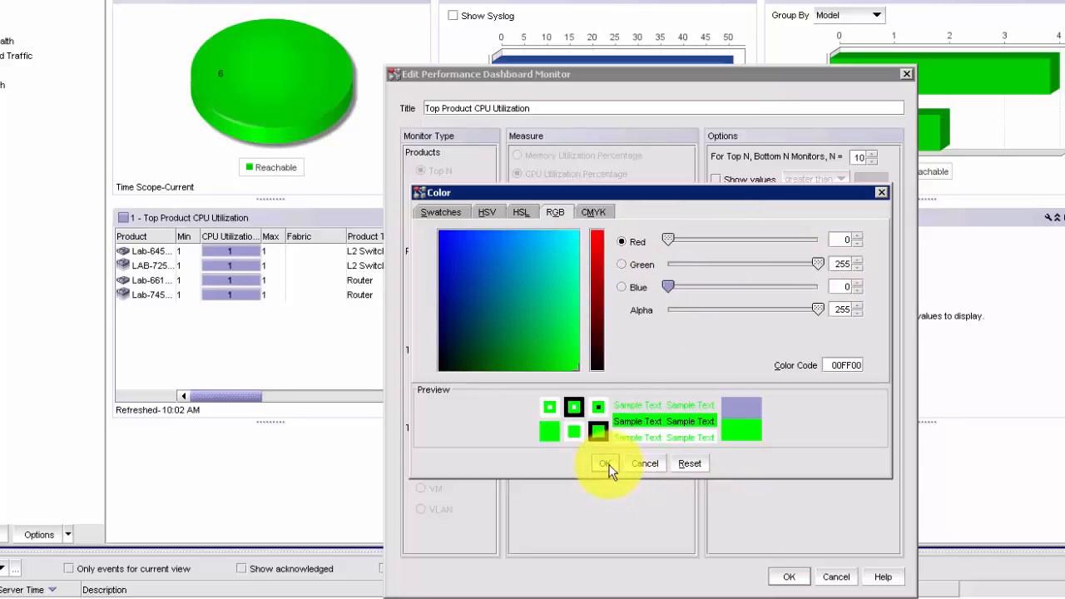
click(788, 576)
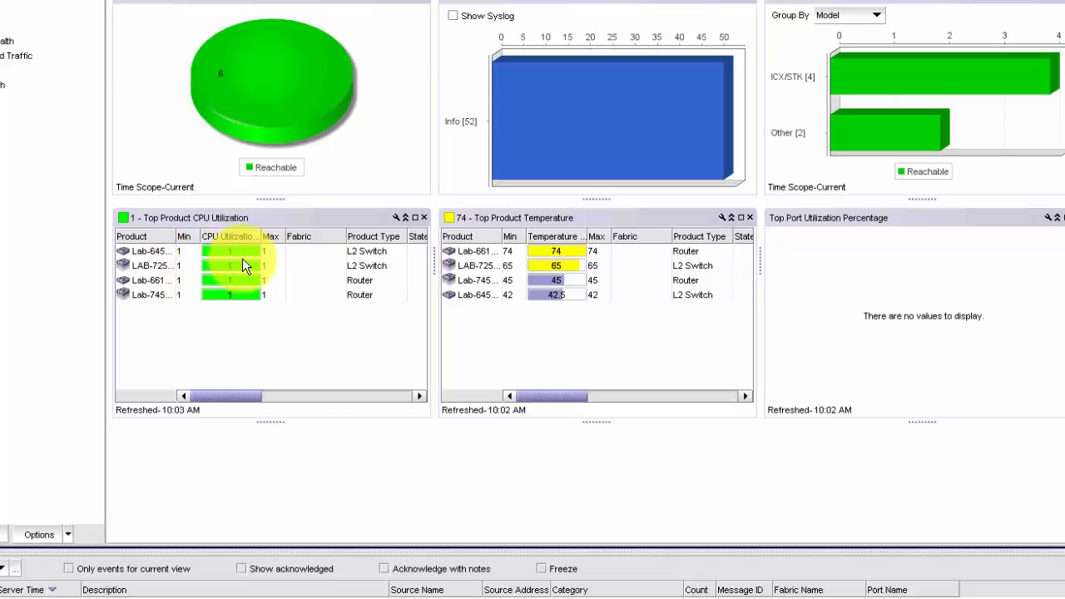
Hide every CPU table column except Product, CPU Utilization Percentage and Max
right_click(302, 234)
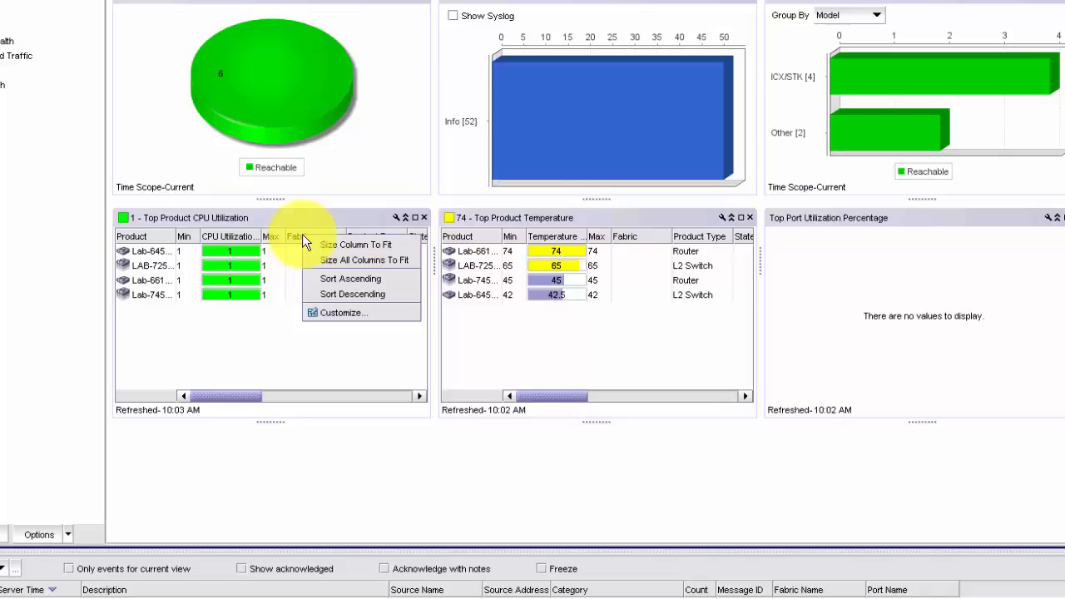
click(350, 313)
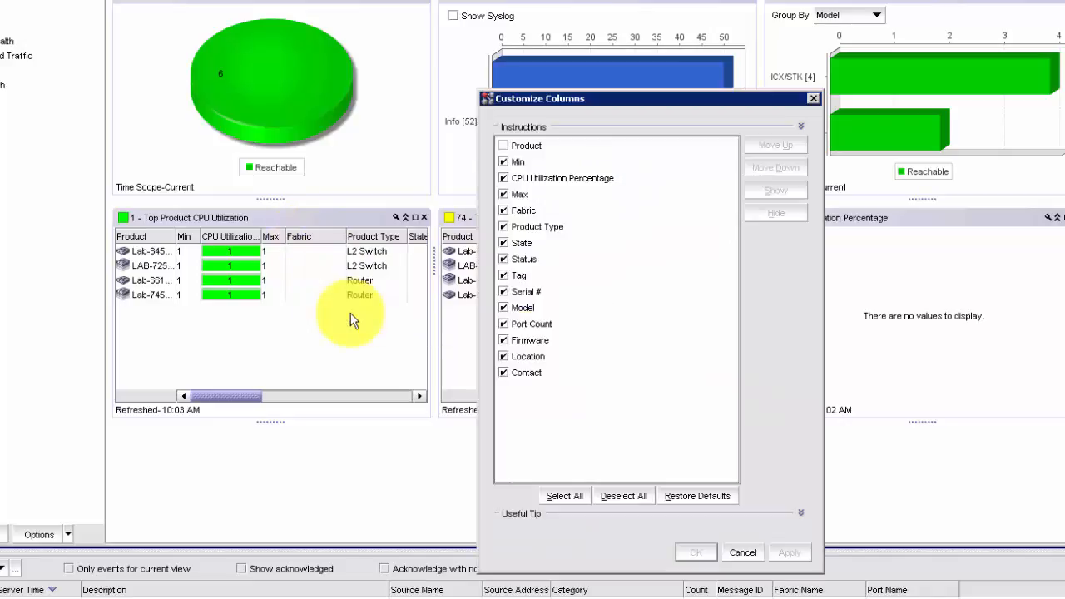
click(504, 356)
click(504, 372)
click(505, 340)
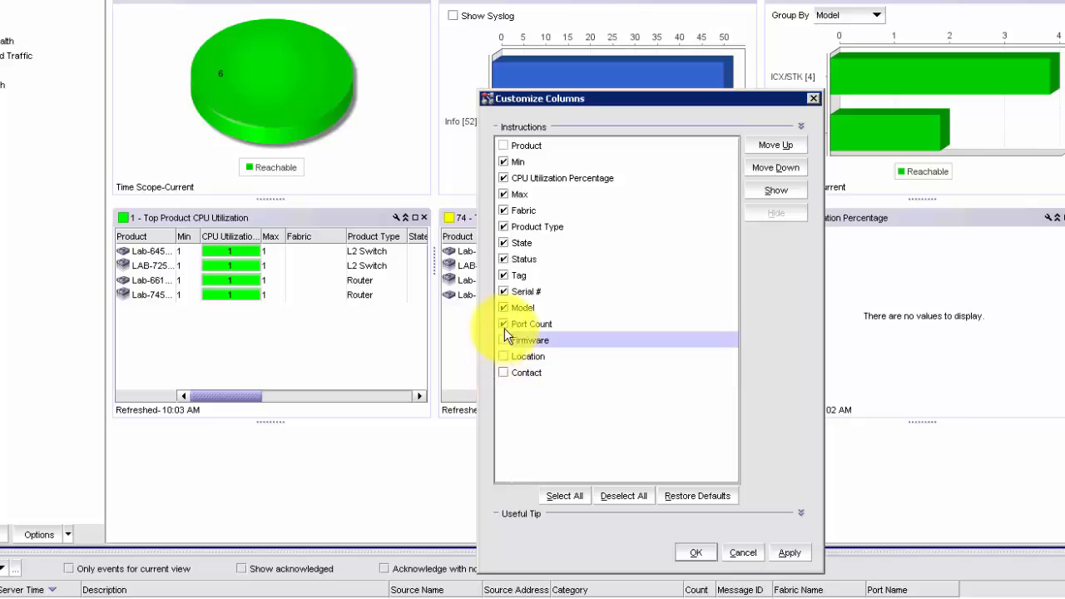
click(504, 323)
click(502, 307)
click(502, 291)
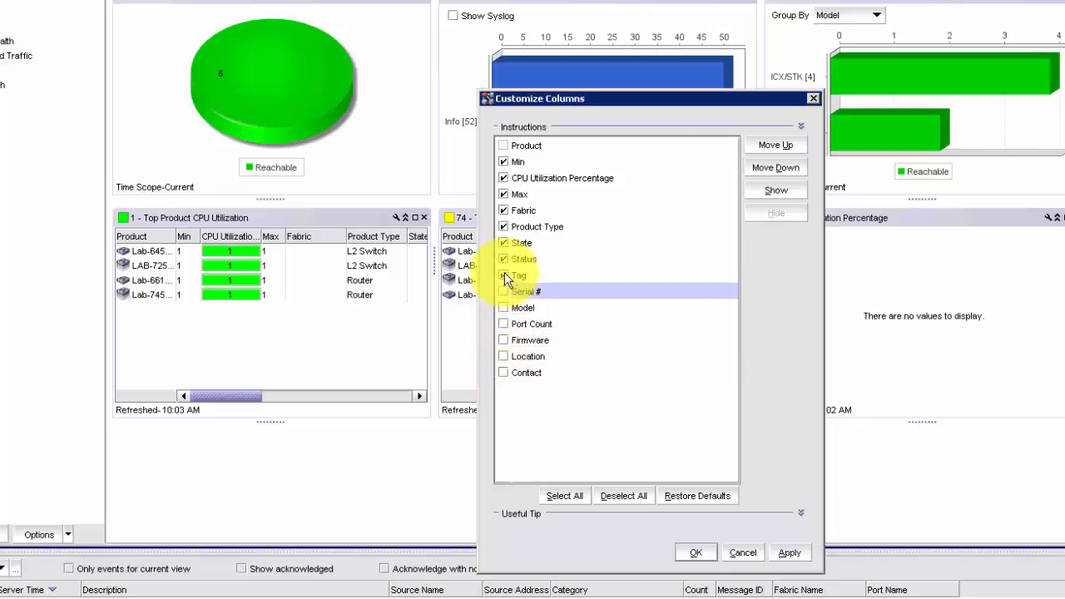
click(503, 274)
click(503, 259)
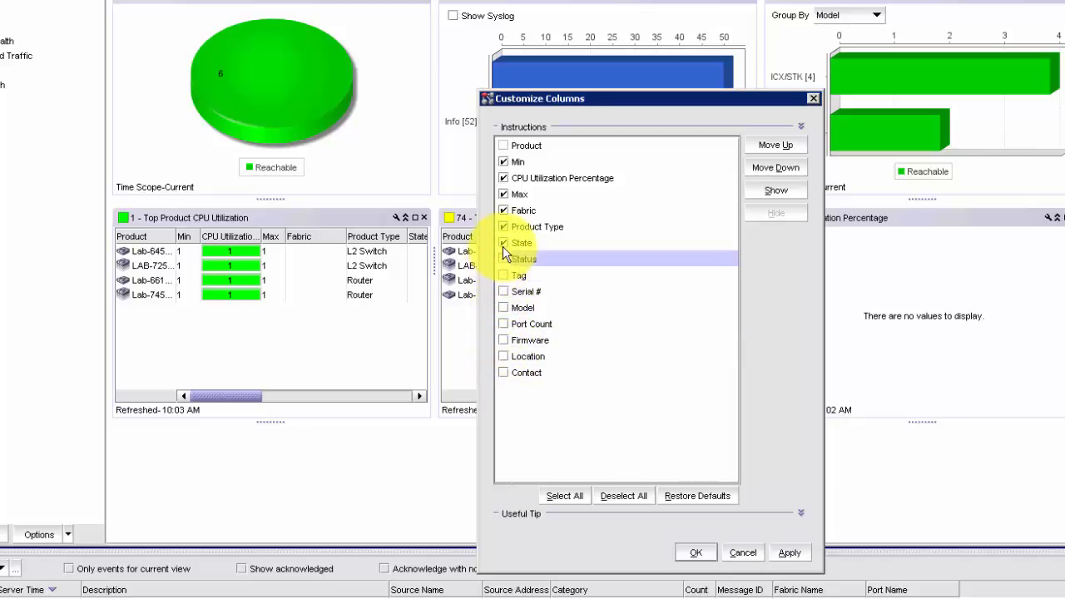
click(503, 243)
click(503, 227)
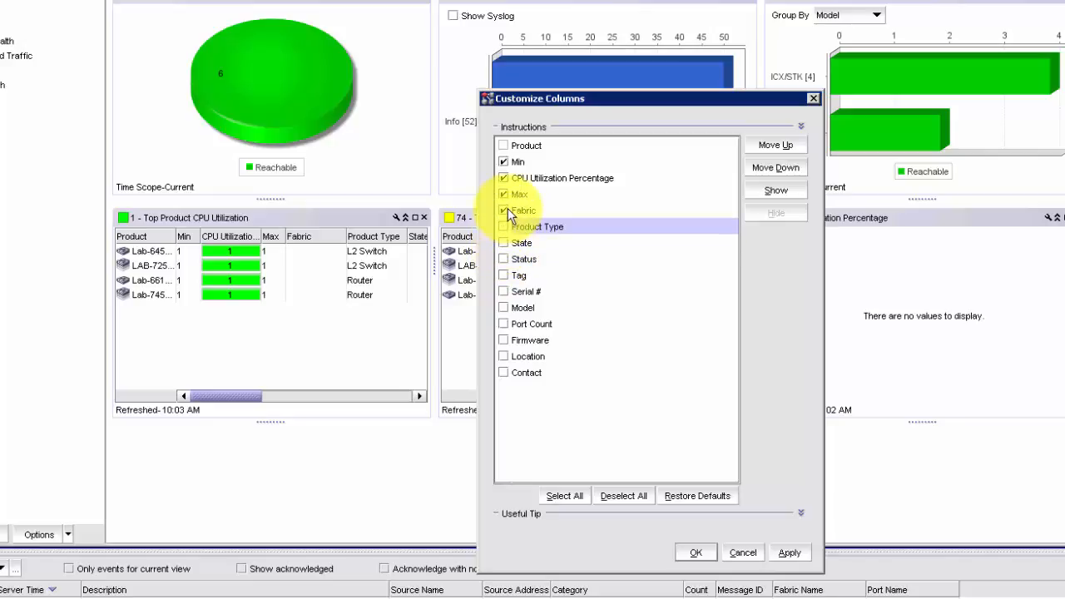
click(504, 211)
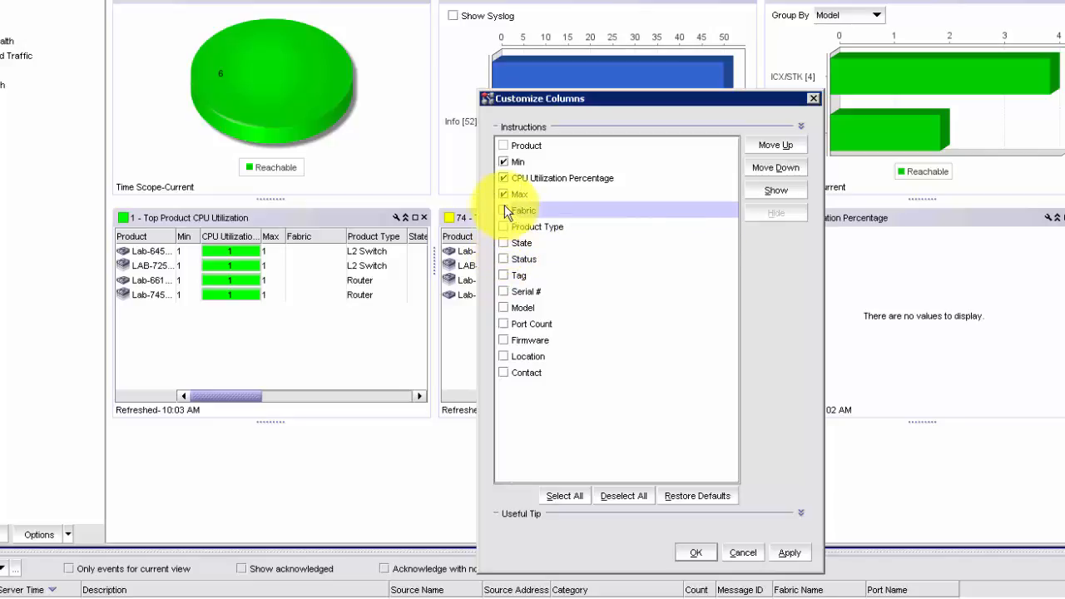
click(504, 161)
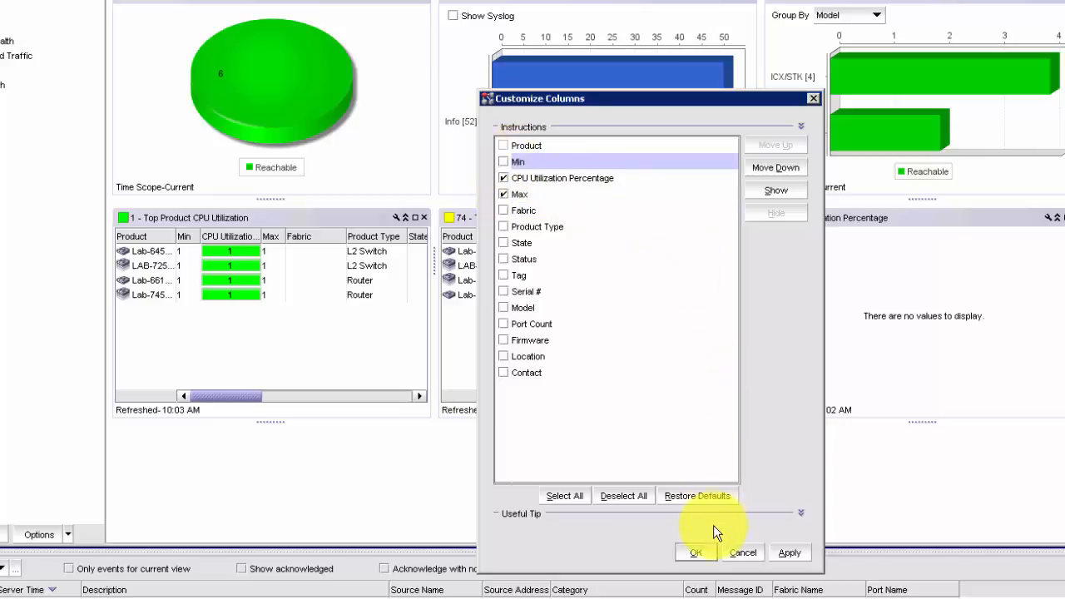
click(787, 552)
click(695, 553)
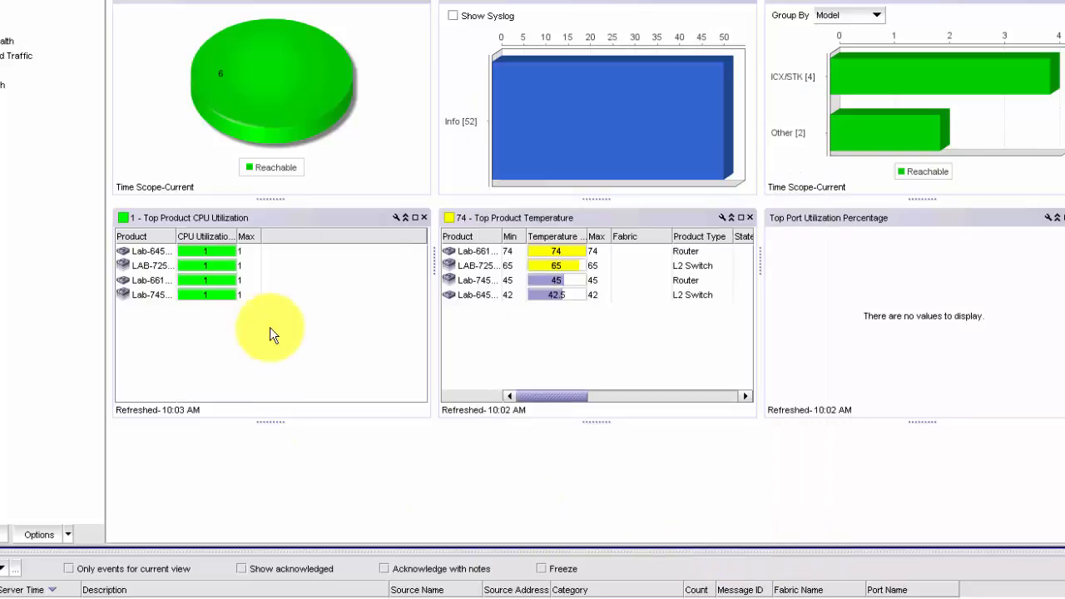
Widen the Max, CPU Utilization Percentage and Product columns so their headings show fully
drag(262, 236, 314, 235)
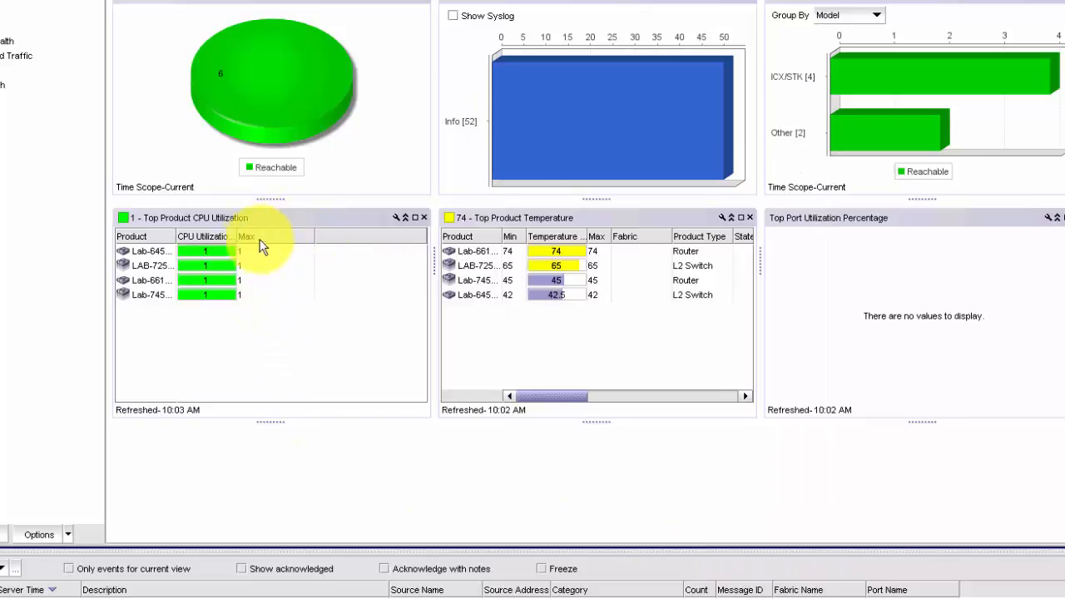
drag(239, 236, 294, 236)
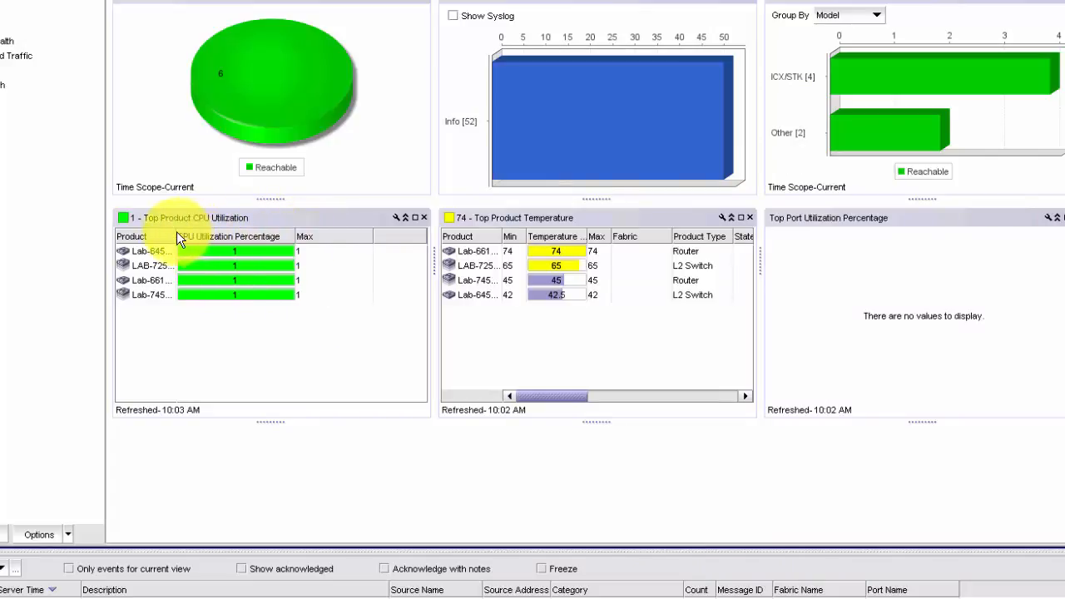
drag(175, 233, 249, 233)
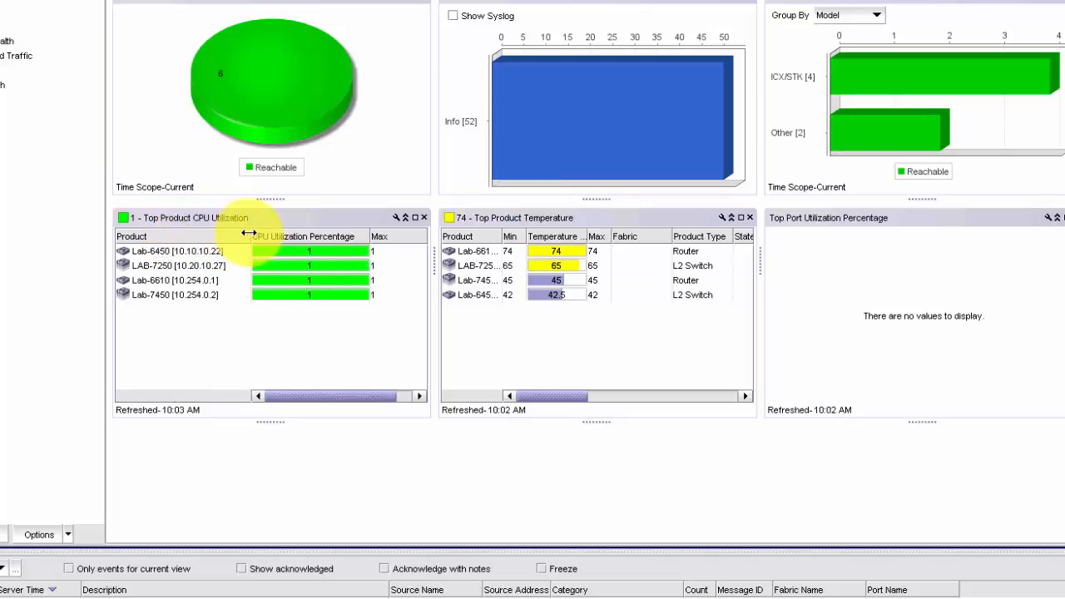